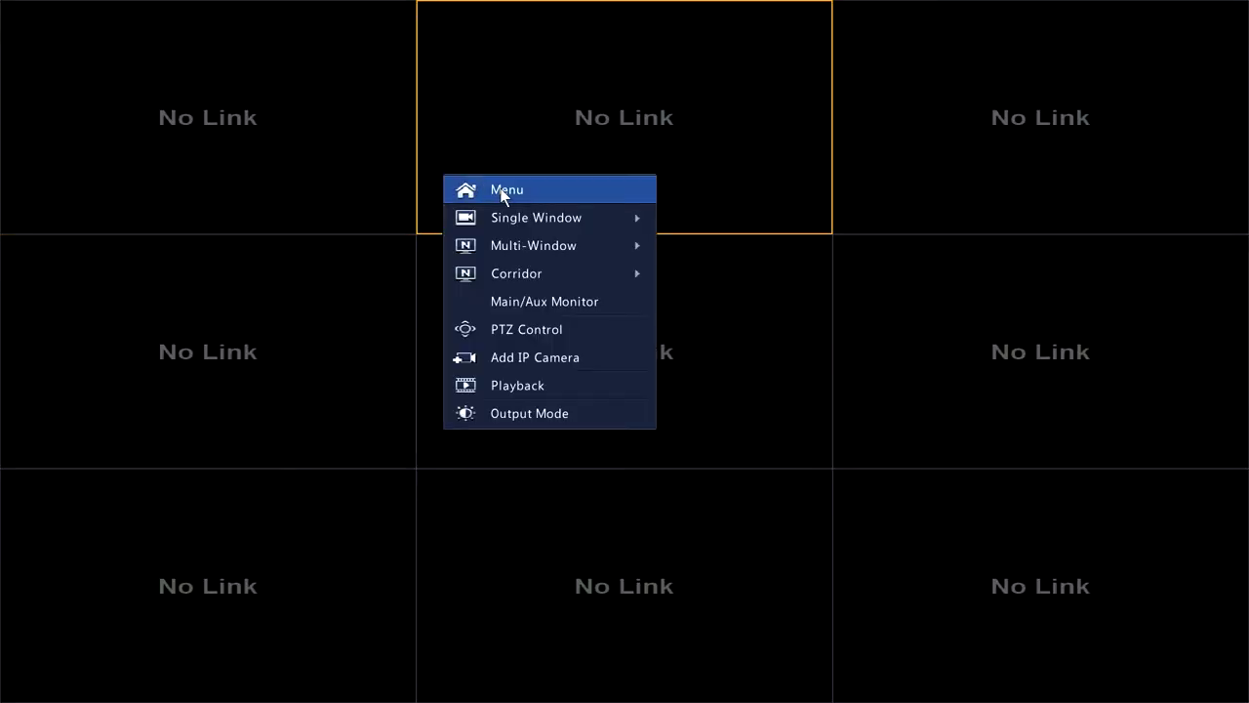
# Log in as admin with the six-character password and decline the default-password change.
pyautogui.click(503, 192)
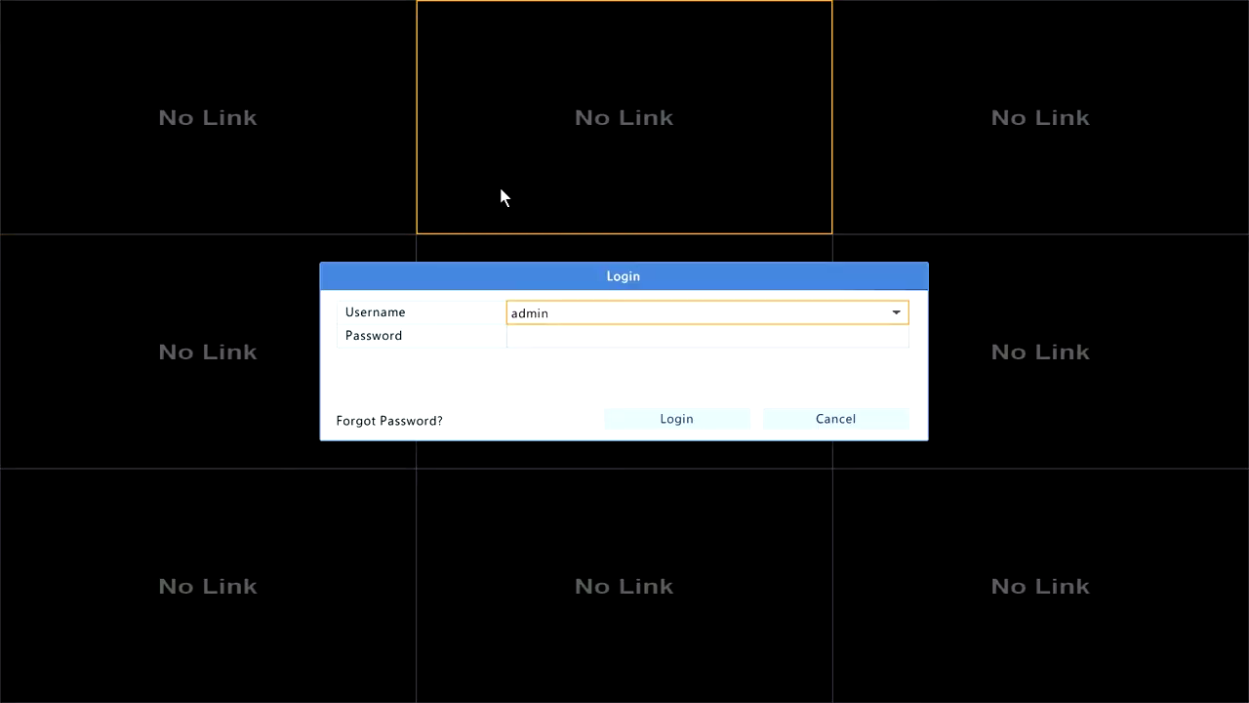
pyautogui.click(518, 336)
pyautogui.click(520, 361)
pyautogui.click(544, 361)
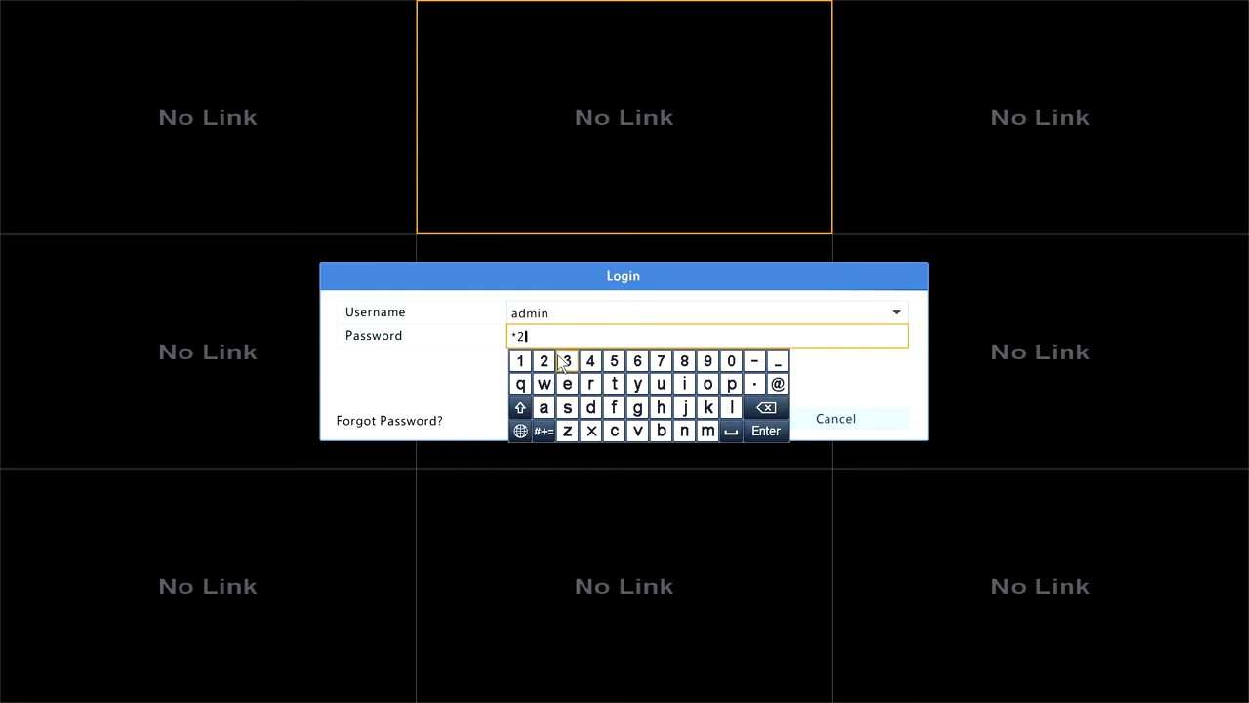
pyautogui.click(567, 361)
pyautogui.click(590, 361)
pyautogui.click(614, 361)
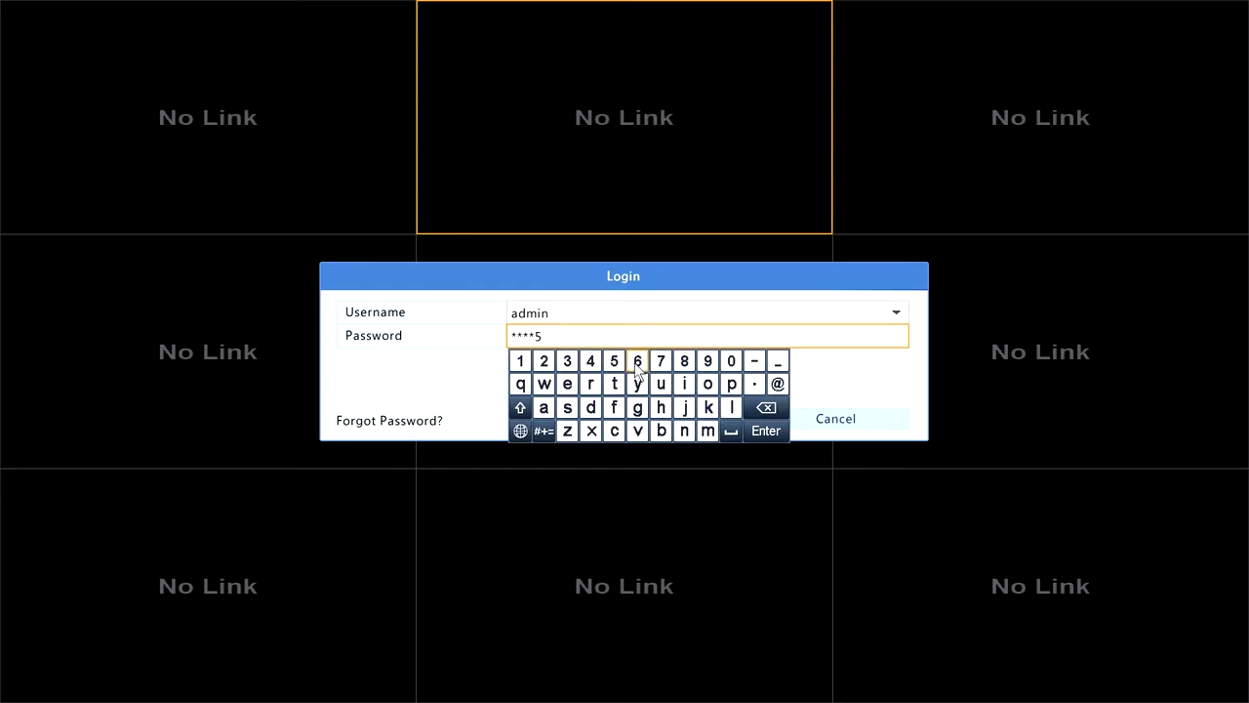
pyautogui.click(637, 361)
pyautogui.click(390, 365)
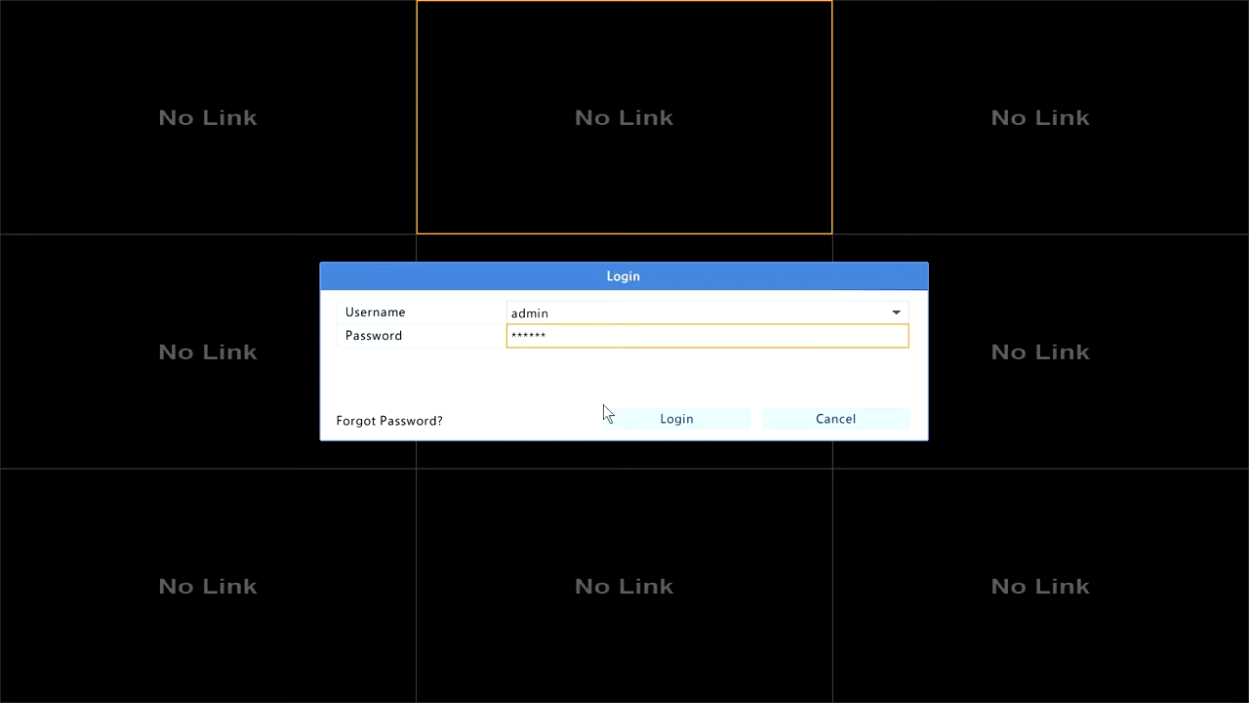
pyautogui.click(655, 417)
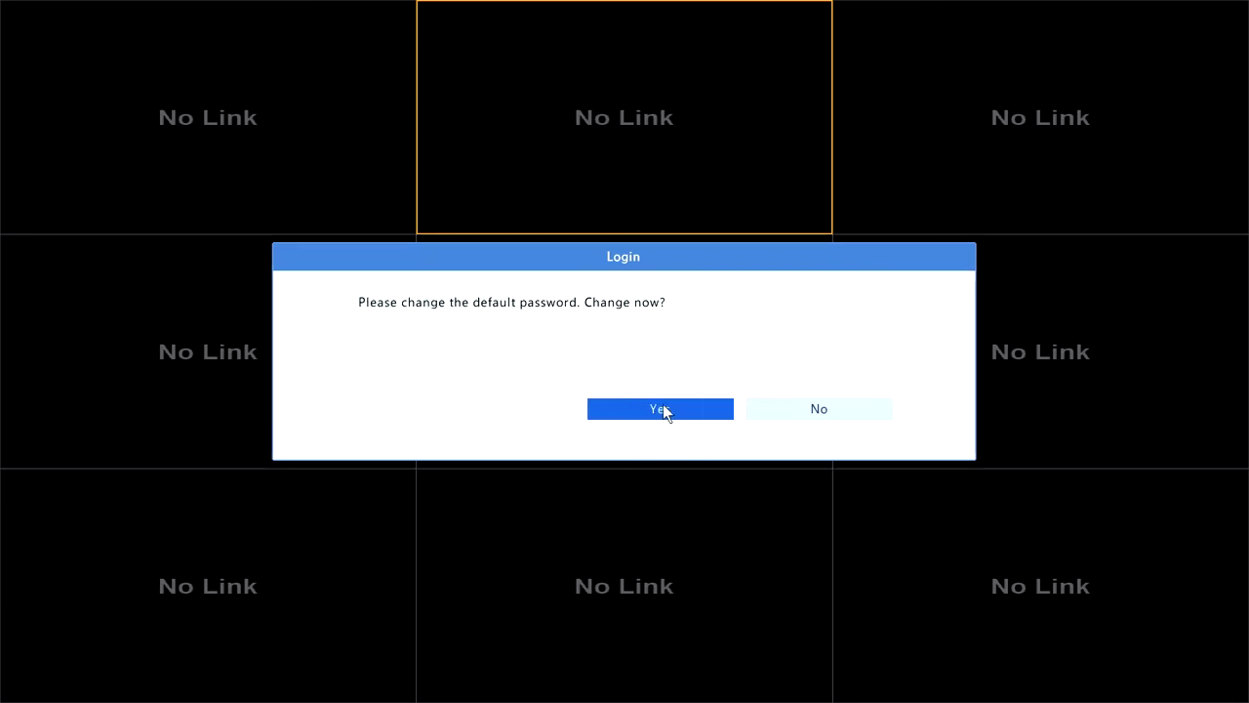
pyautogui.click(845, 411)
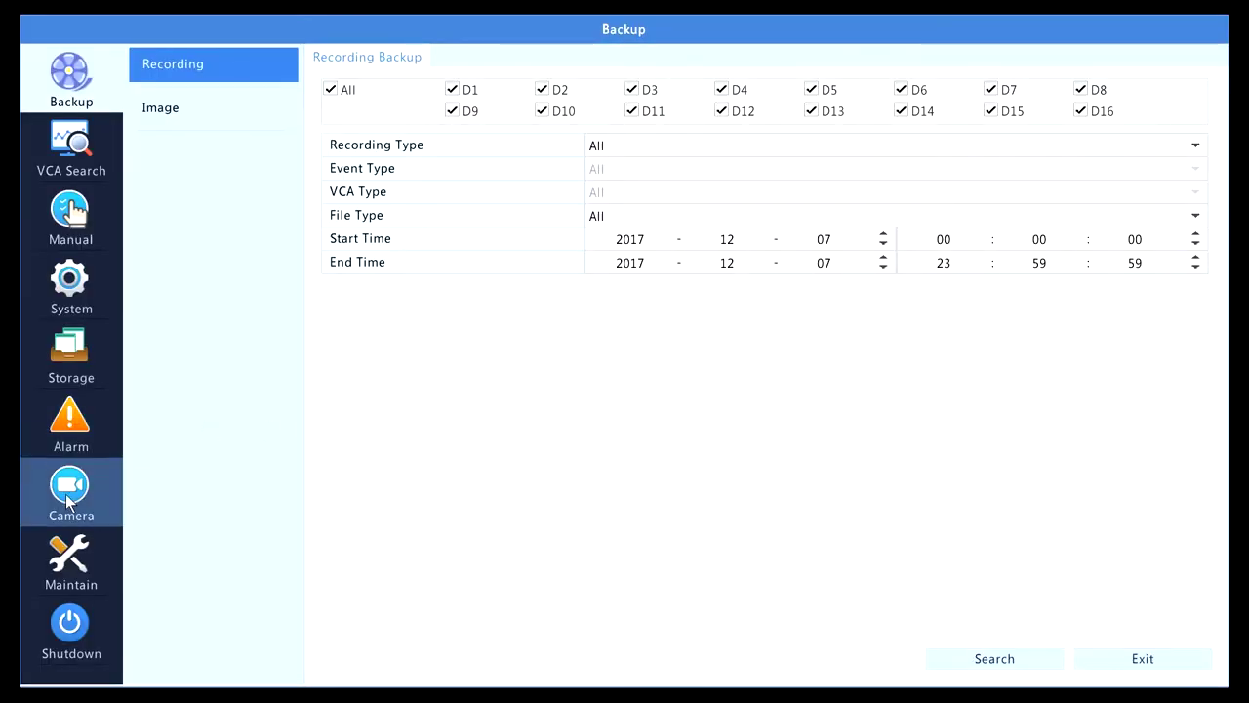
# Open the Camera page listing channels D1–D13 and the discovered 192.168.1.107 device.
pyautogui.click(86, 481)
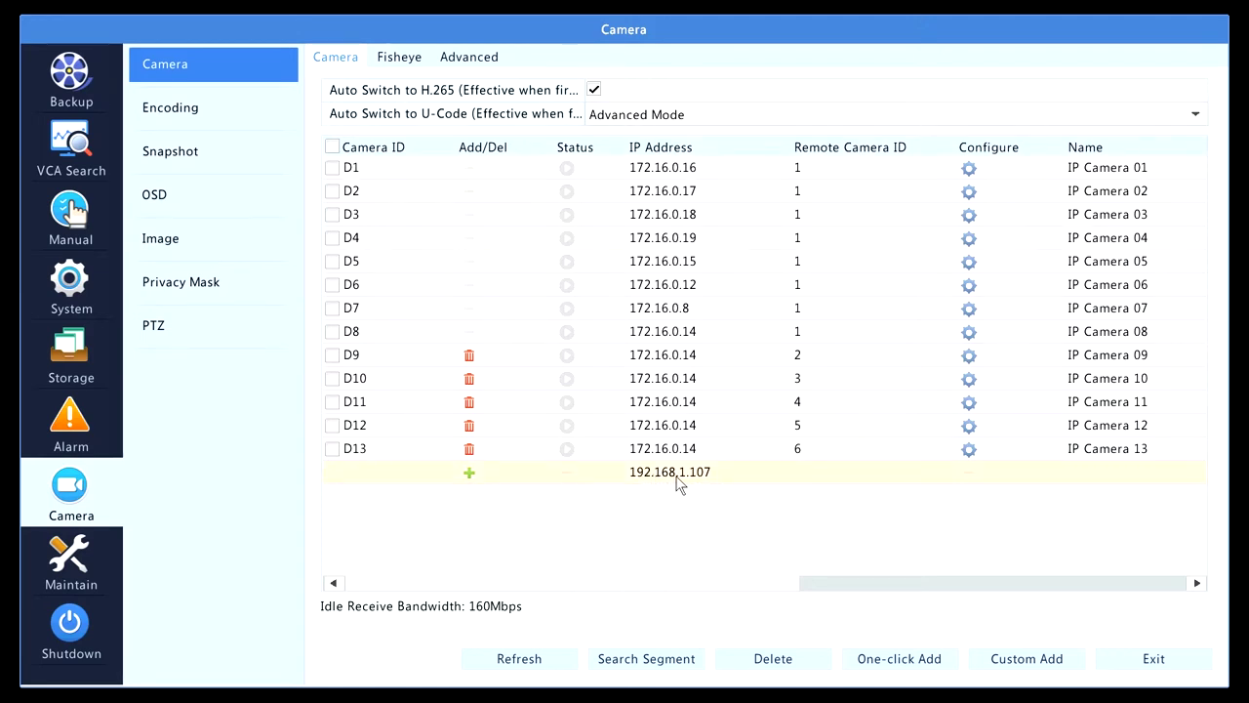
# Map channel D1 manually to fisheye camera 192.168.1.107 with remote camera ID 1.
pyautogui.click(972, 168)
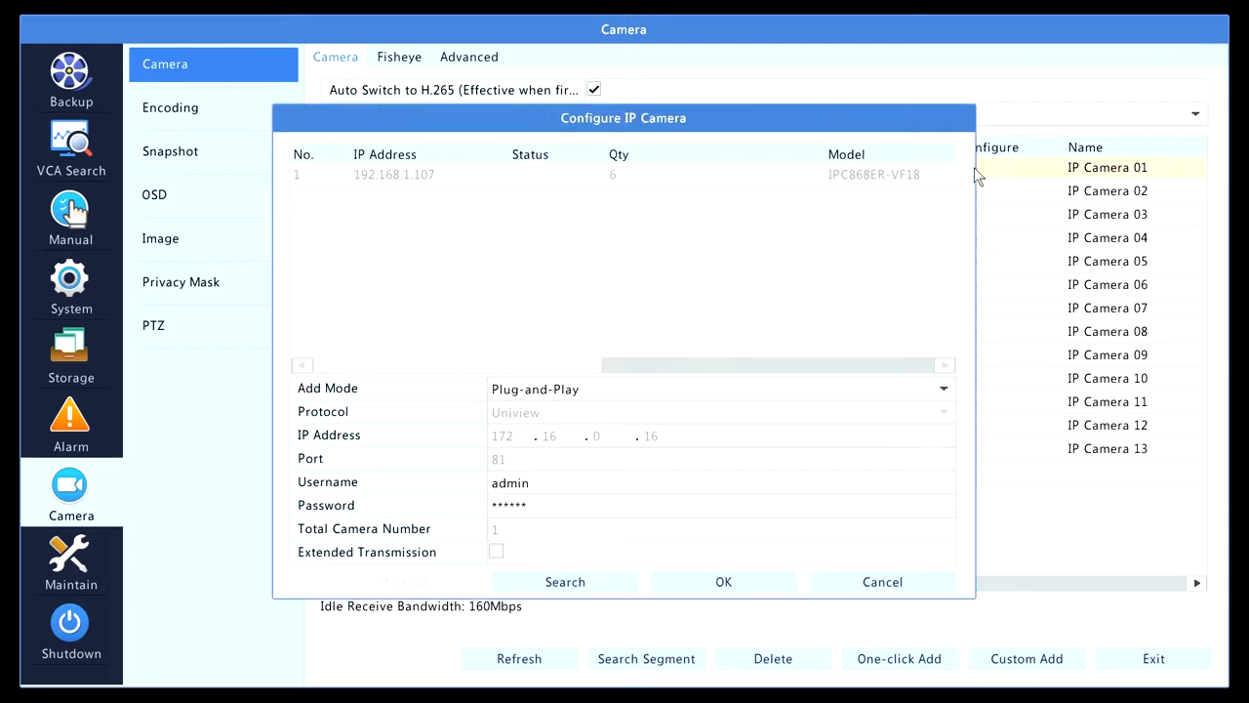
pyautogui.click(621, 391)
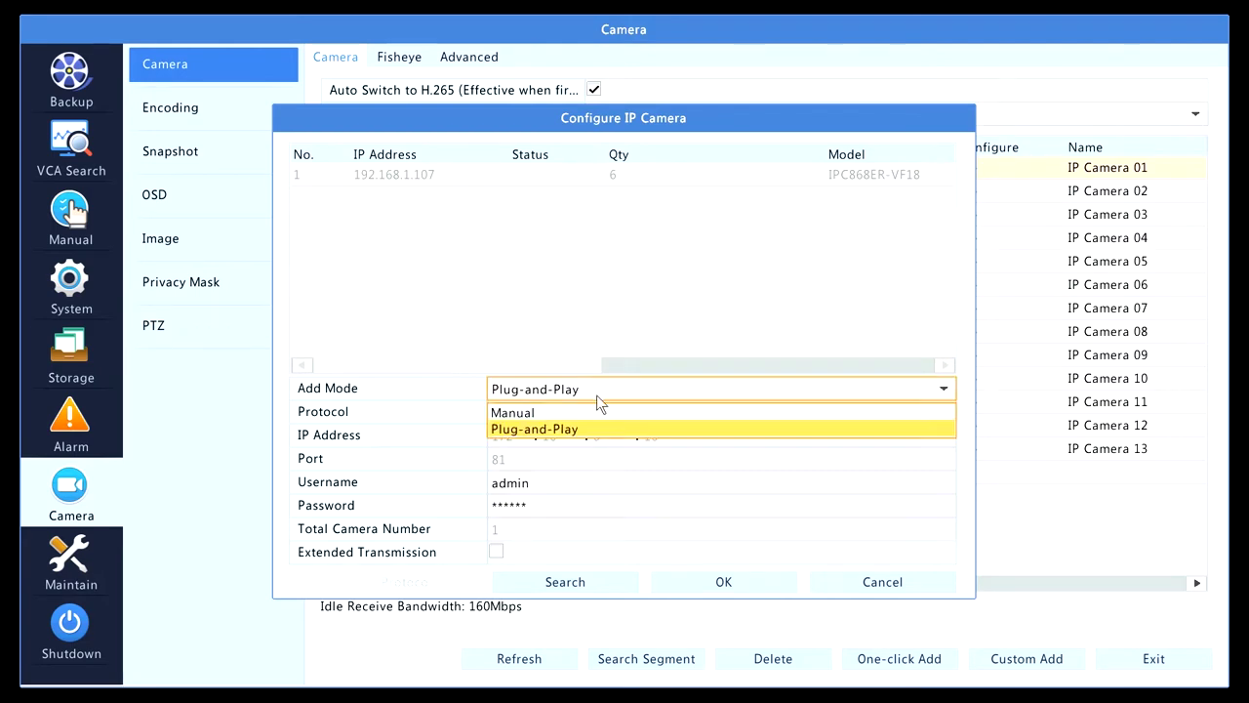
pyautogui.click(543, 414)
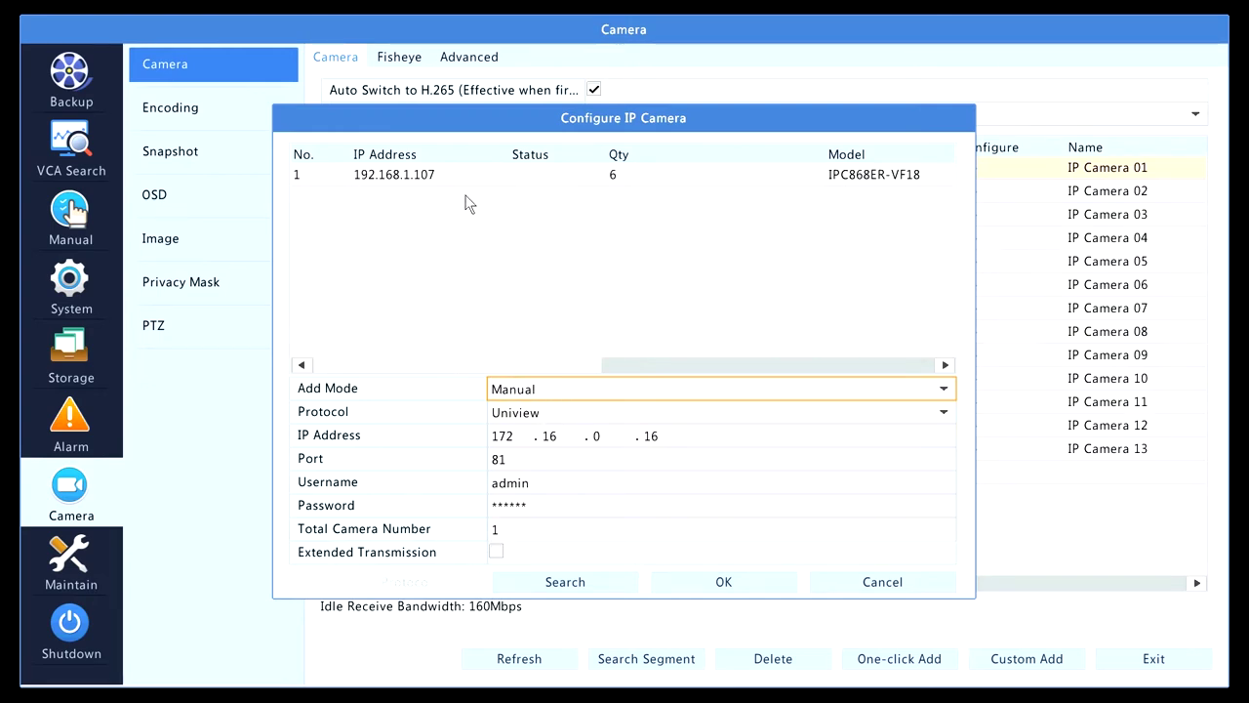
pyautogui.click(412, 177)
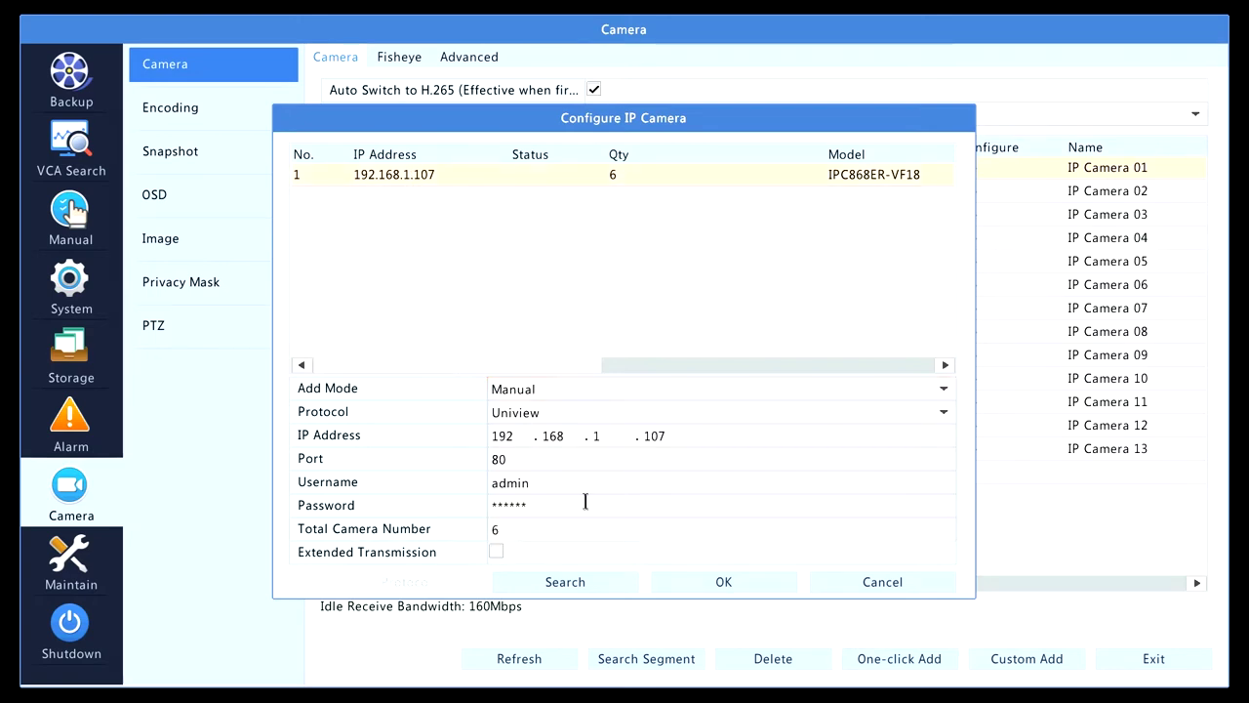
pyautogui.click(720, 582)
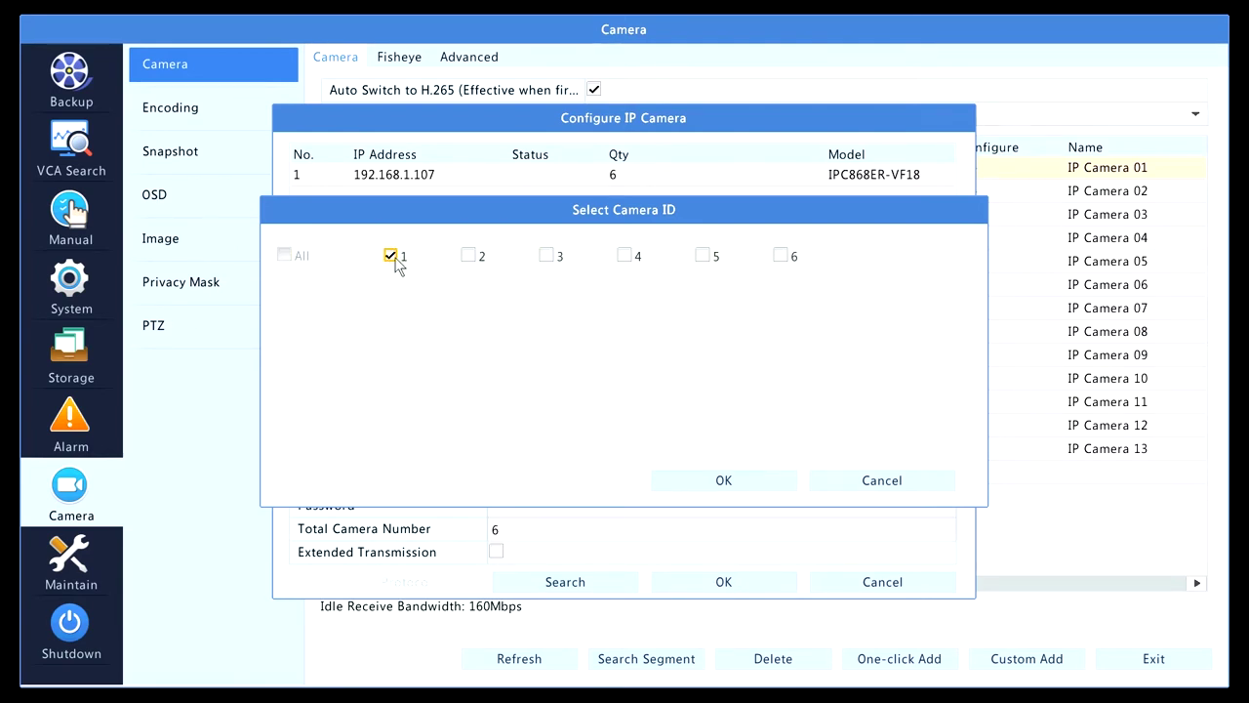
pyautogui.click(703, 478)
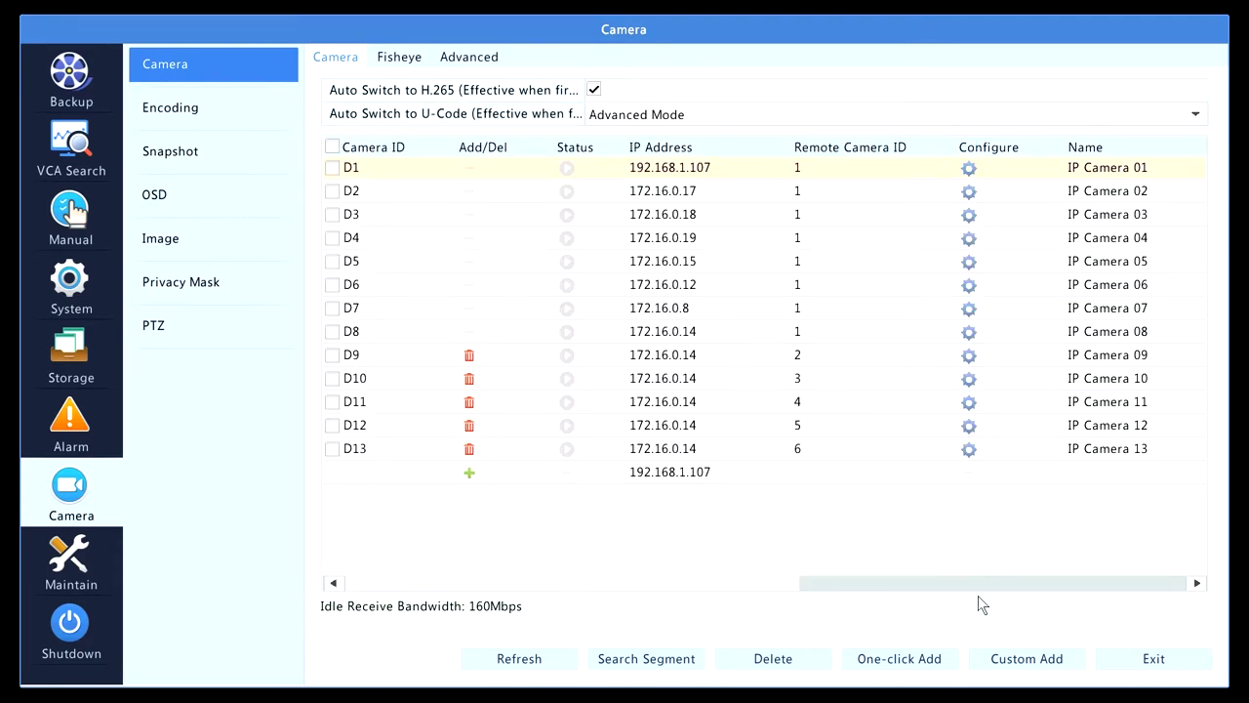
# Preview D1's online fisheye feed, then exit to live view with it in the first tile.
pyautogui.moveTo(561, 168)
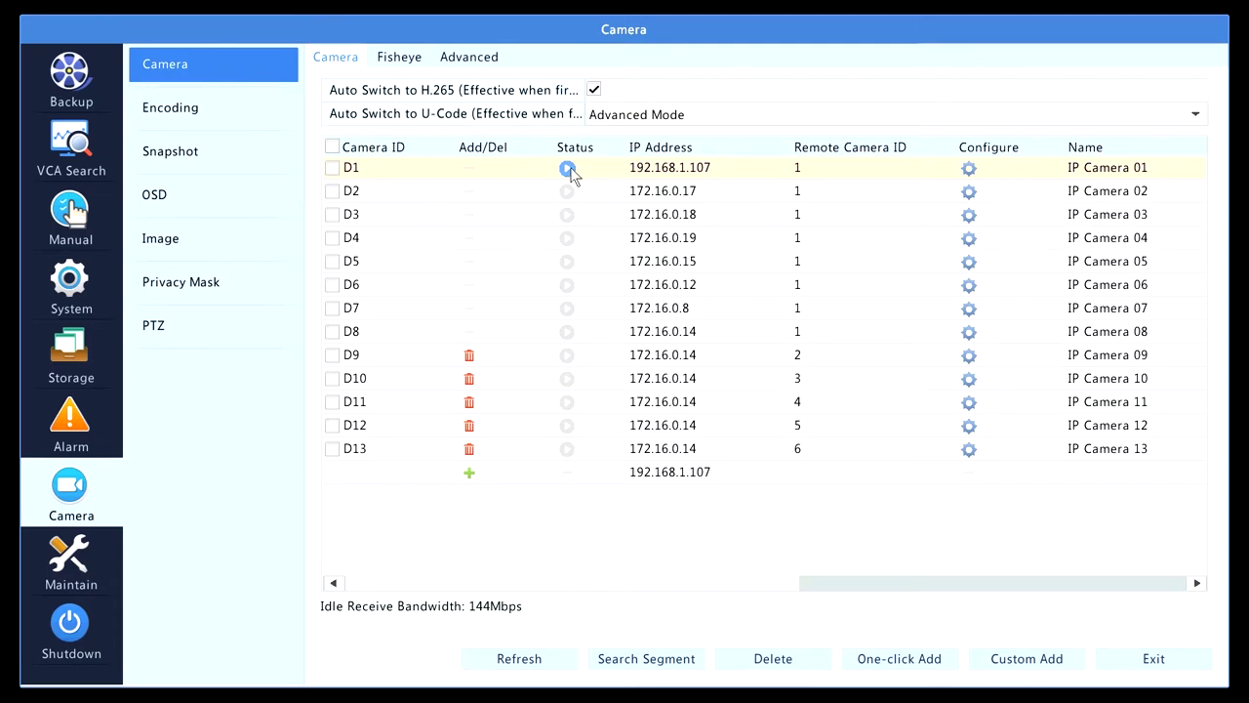
pyautogui.click(568, 170)
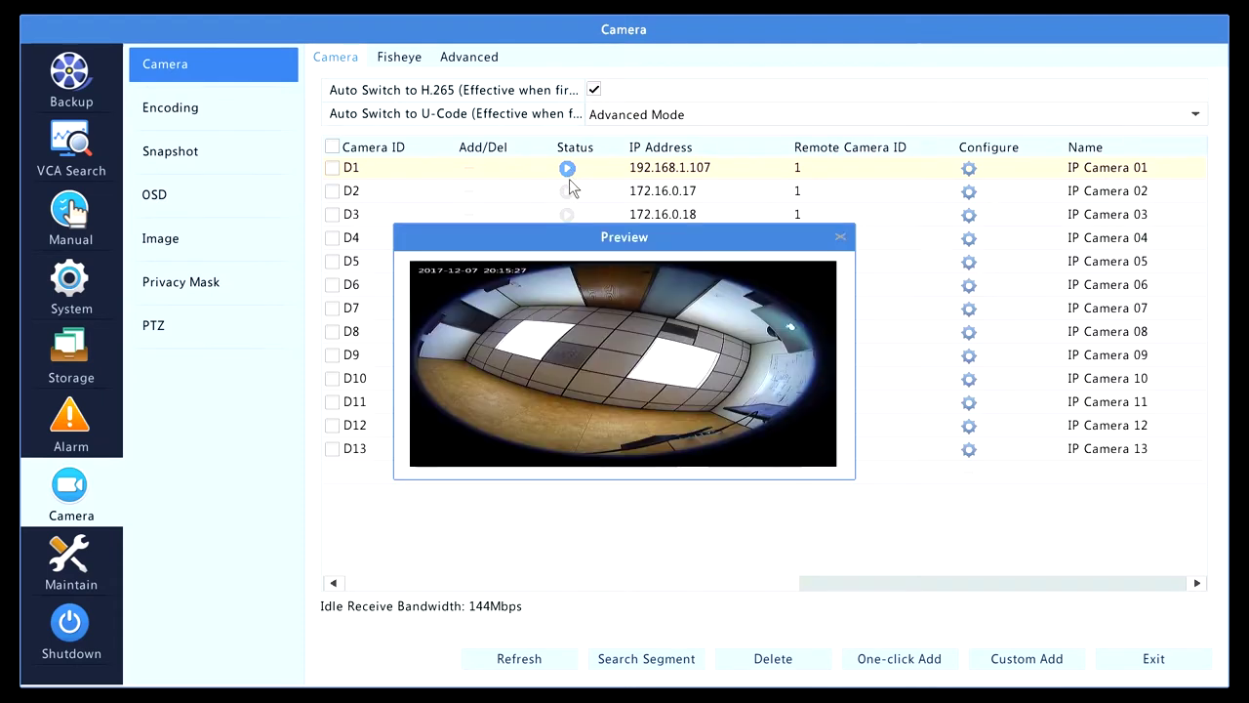
pyautogui.click(840, 237)
pyautogui.click(1181, 669)
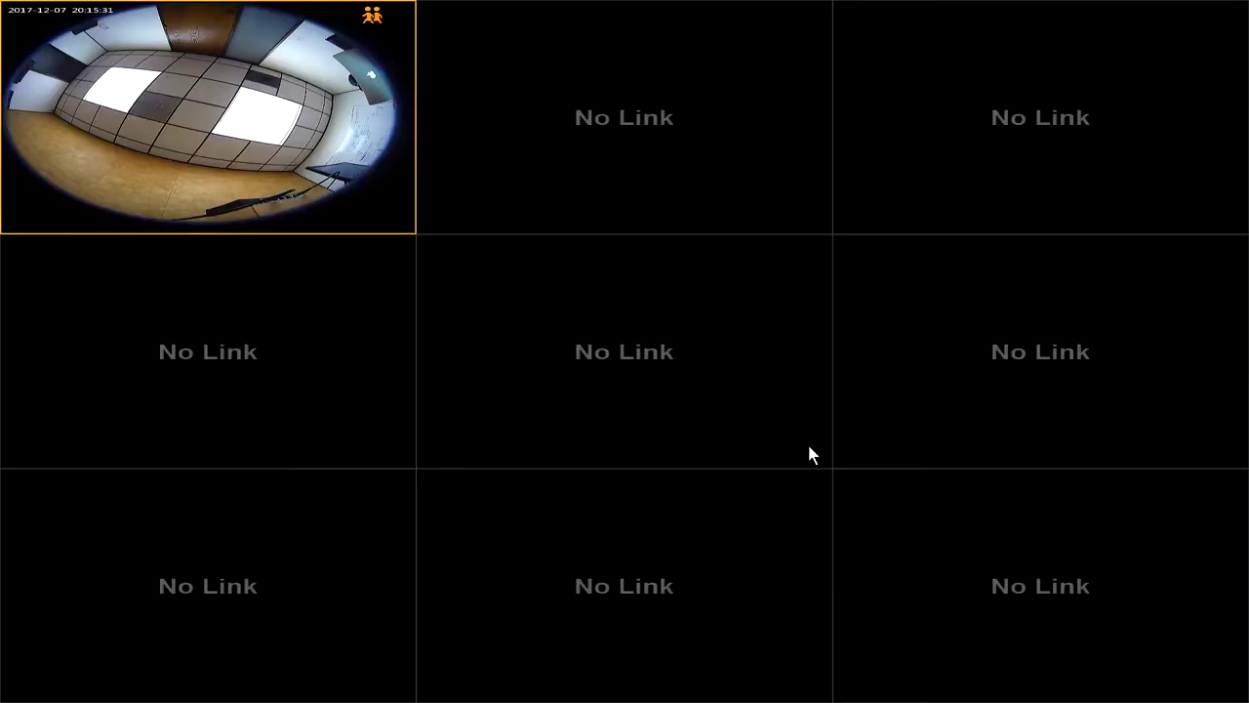
# View the fisheye feed full screen, then return to the camera's fisheye settings list.
pyautogui.doubleClick(202, 146)
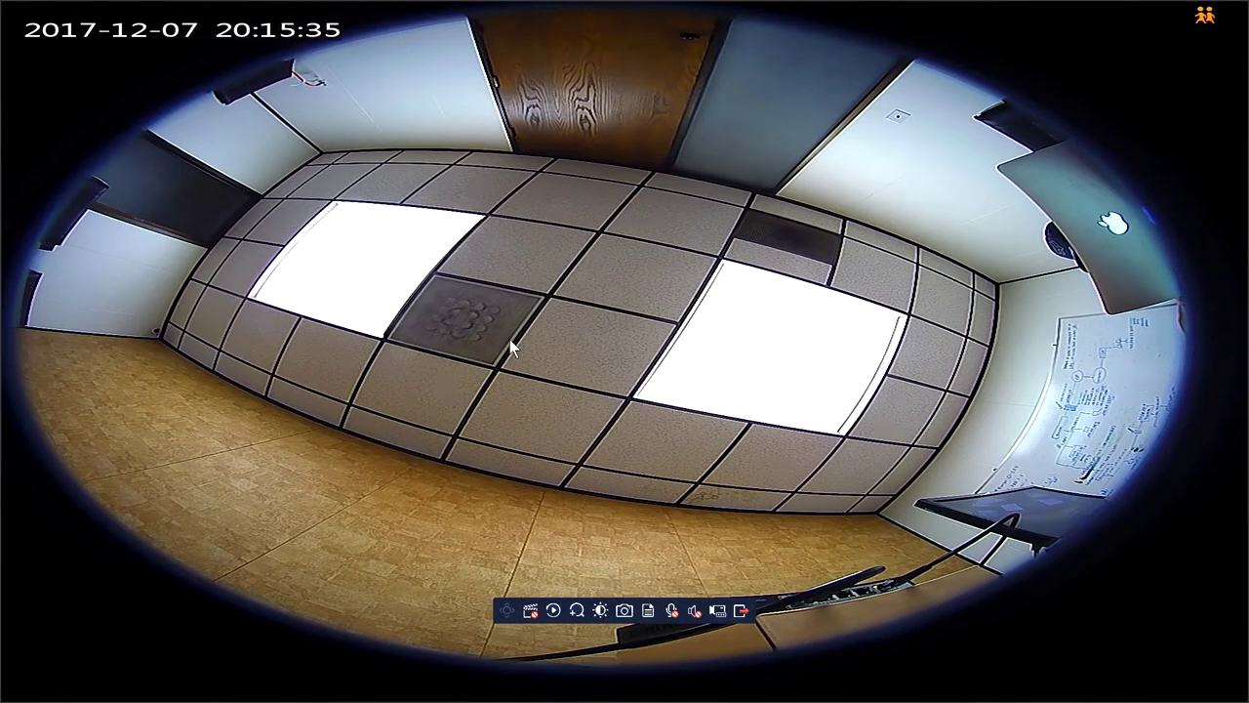
pyautogui.rightClick(378, 222)
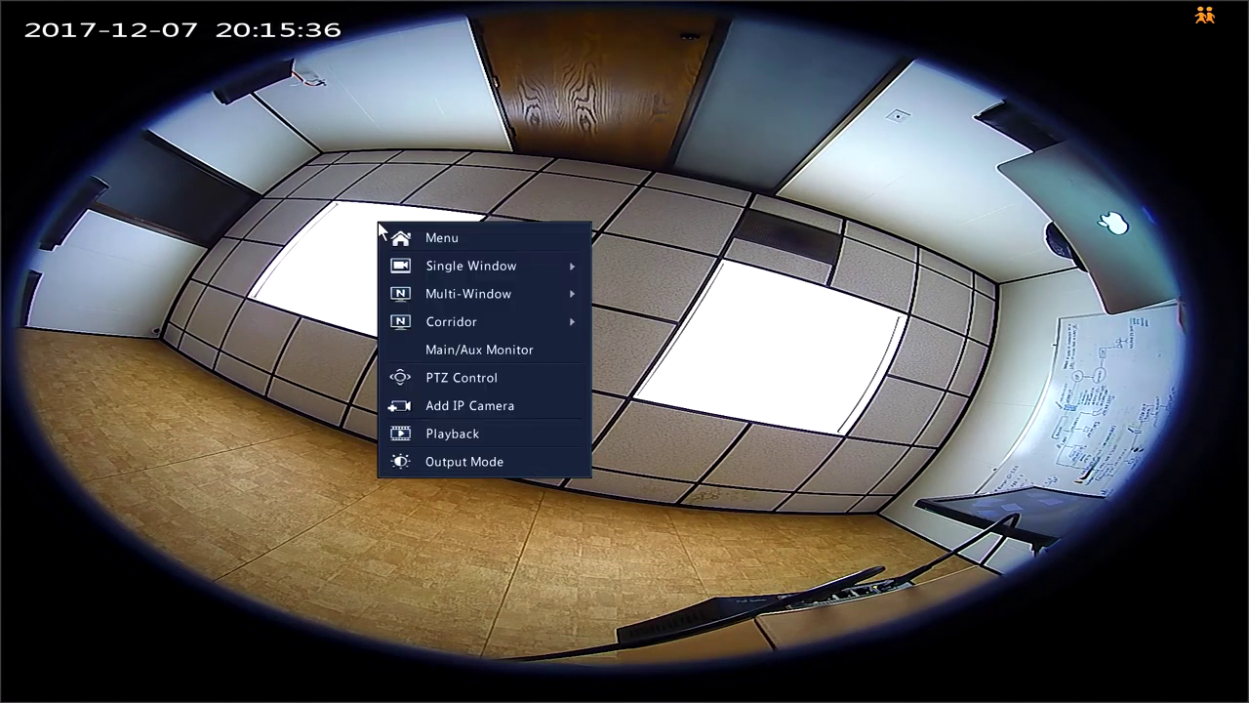
pyautogui.click(432, 240)
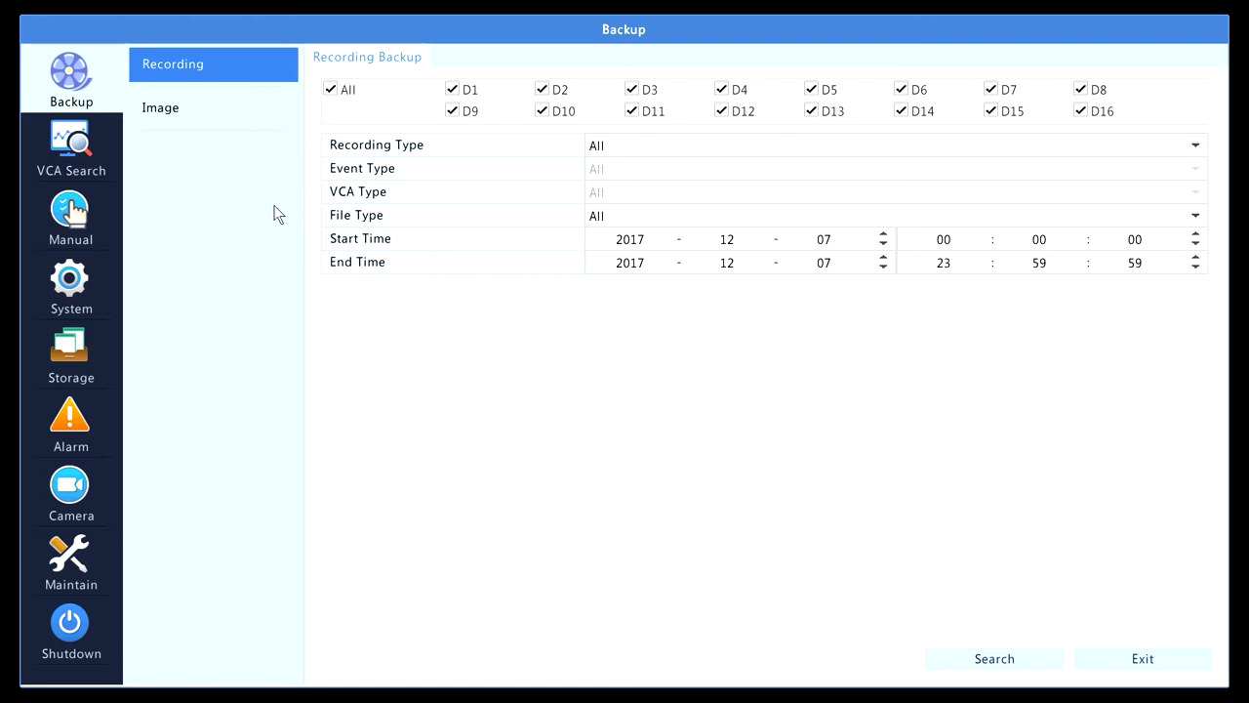
pyautogui.click(62, 490)
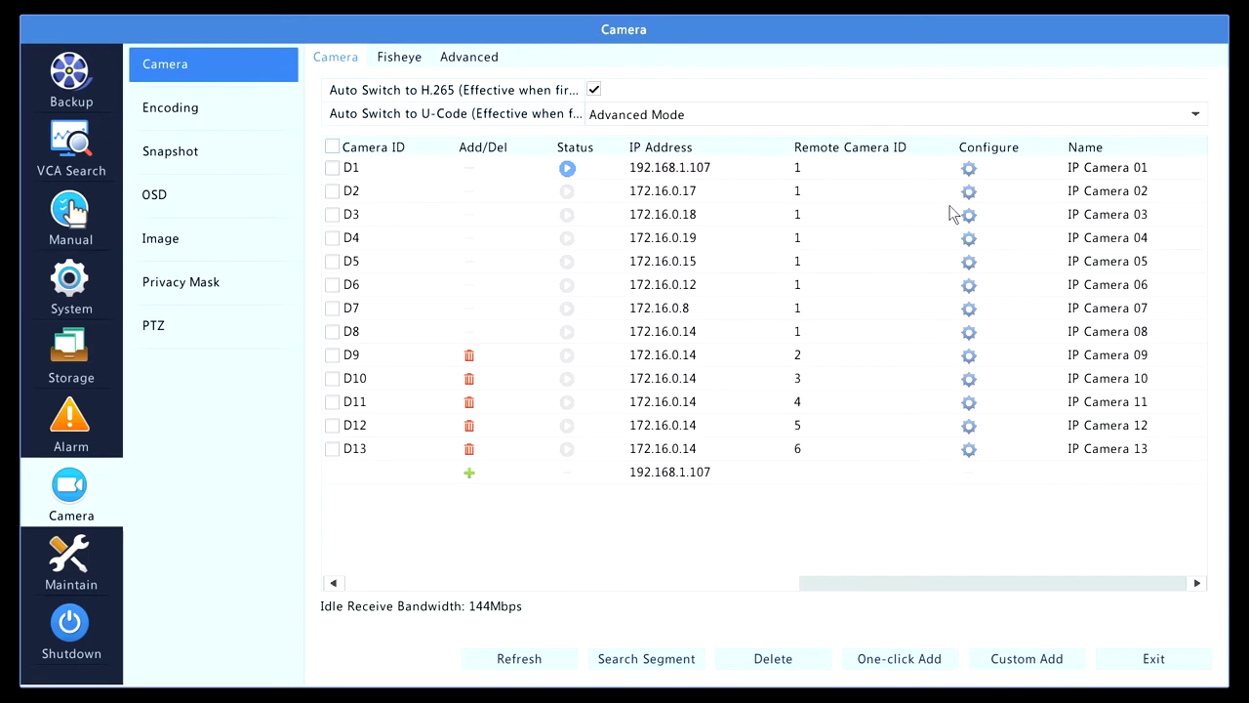
pyautogui.click(403, 58)
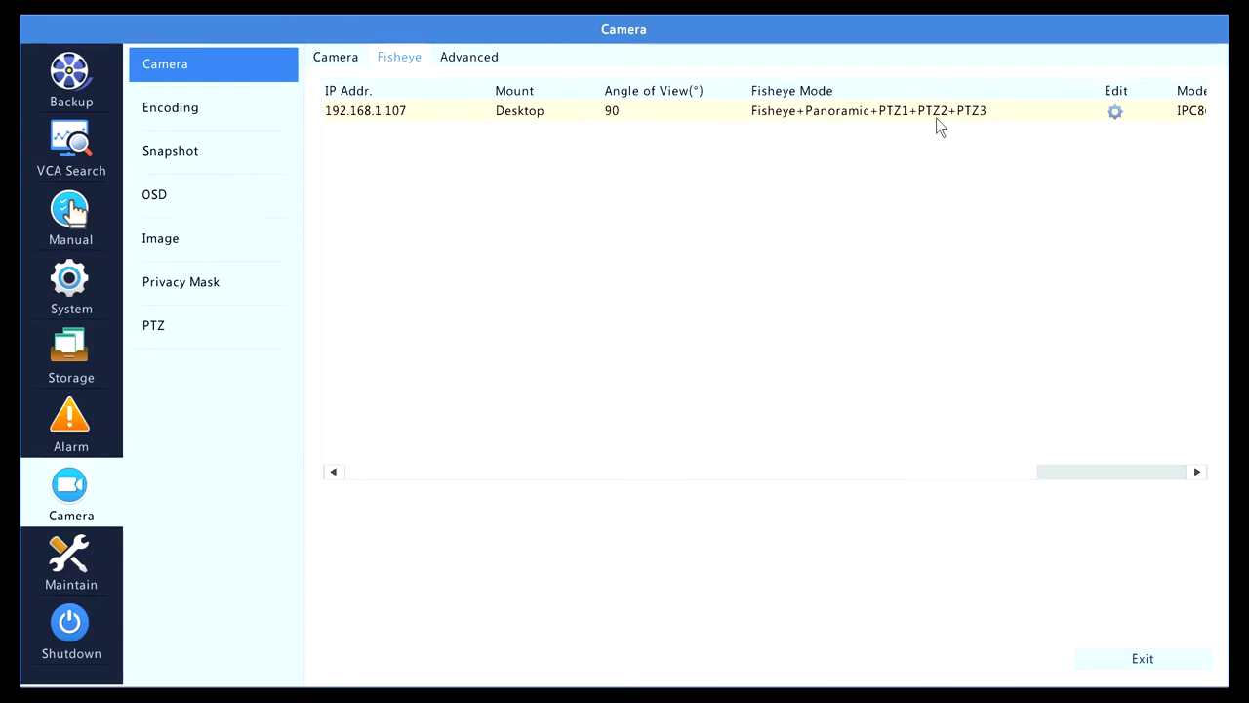
# Keep Desktop mount and Fisheye+Panoramic+PTZ1+PTZ2+PTZ3 mode, then return to the camera channel list.
pyautogui.click(1117, 114)
pyautogui.click(596, 253)
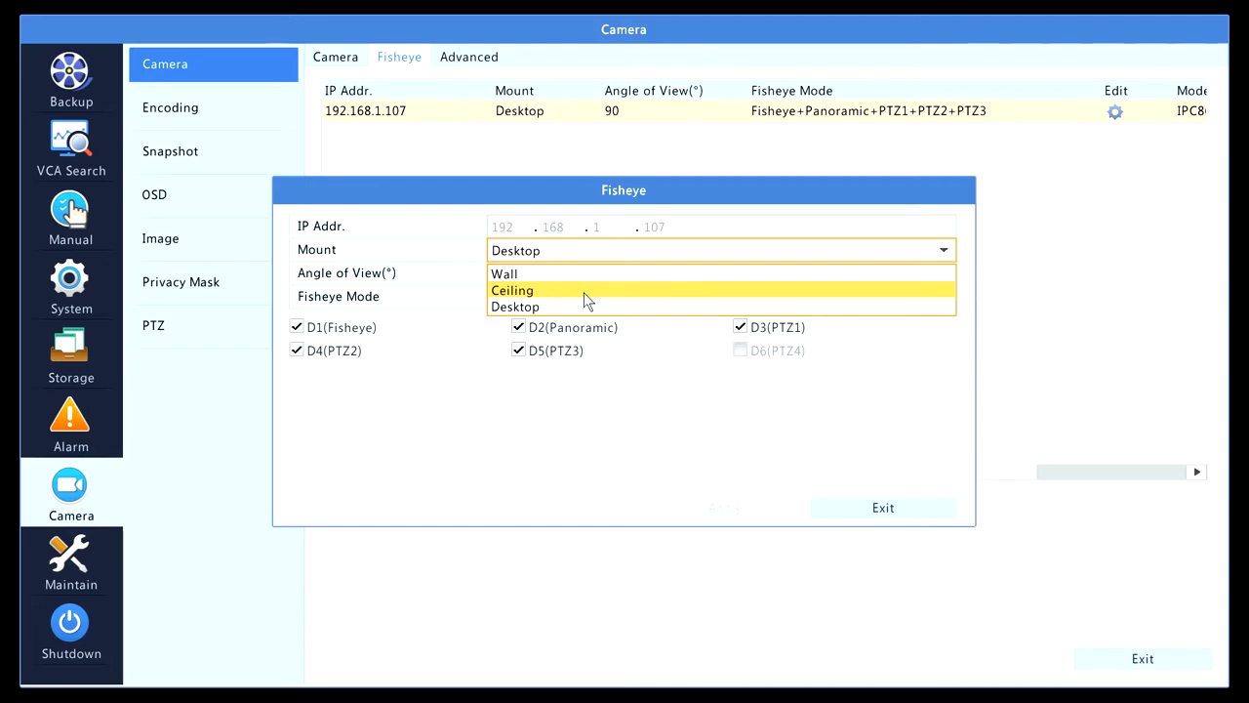
pyautogui.click(561, 308)
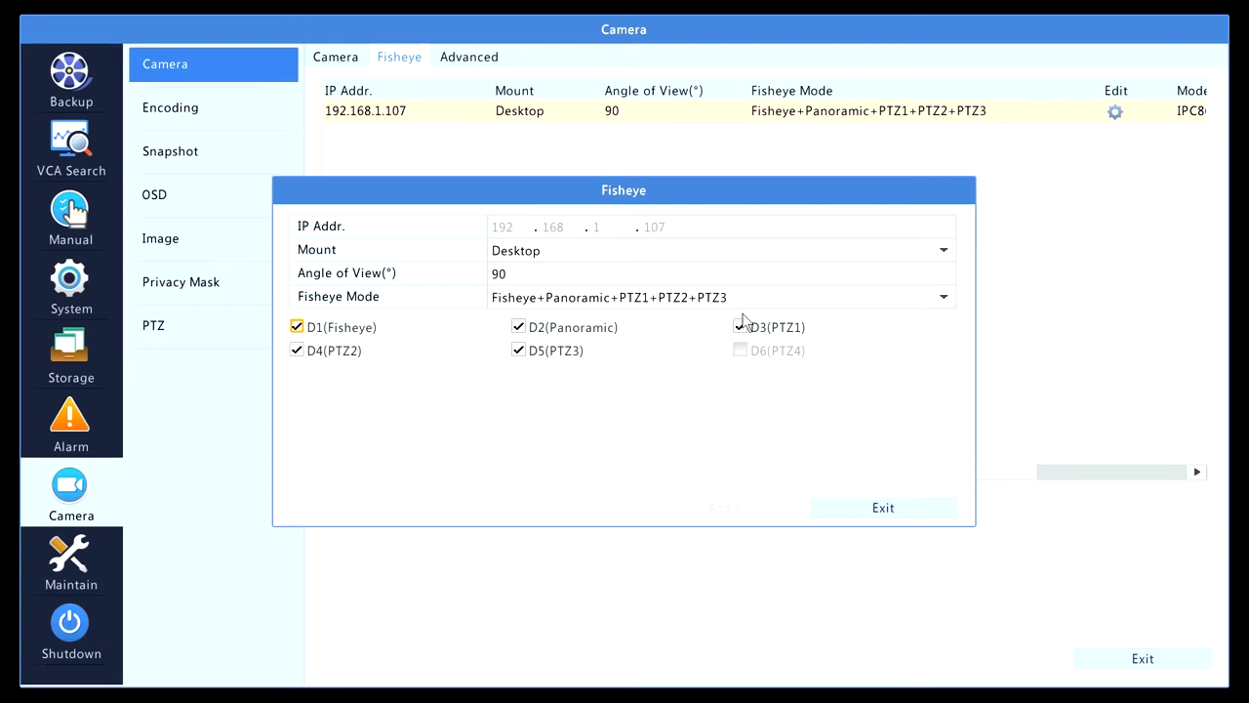
pyautogui.click(782, 304)
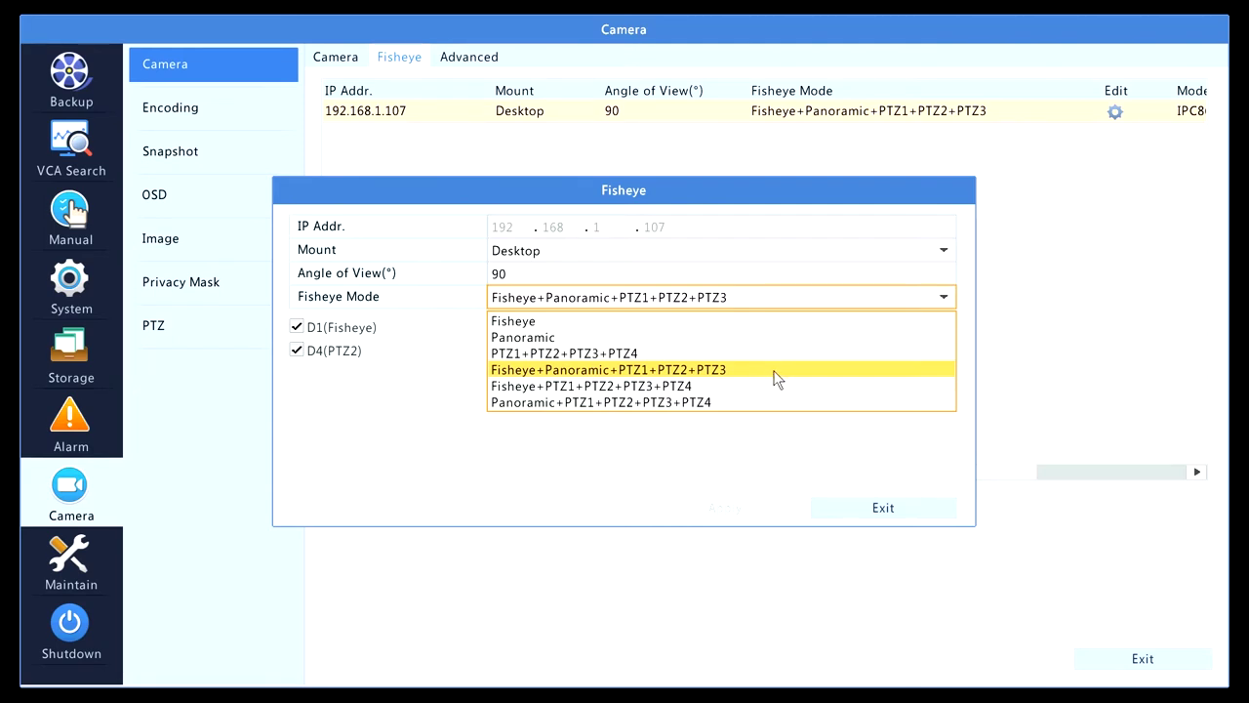
pyautogui.click(570, 370)
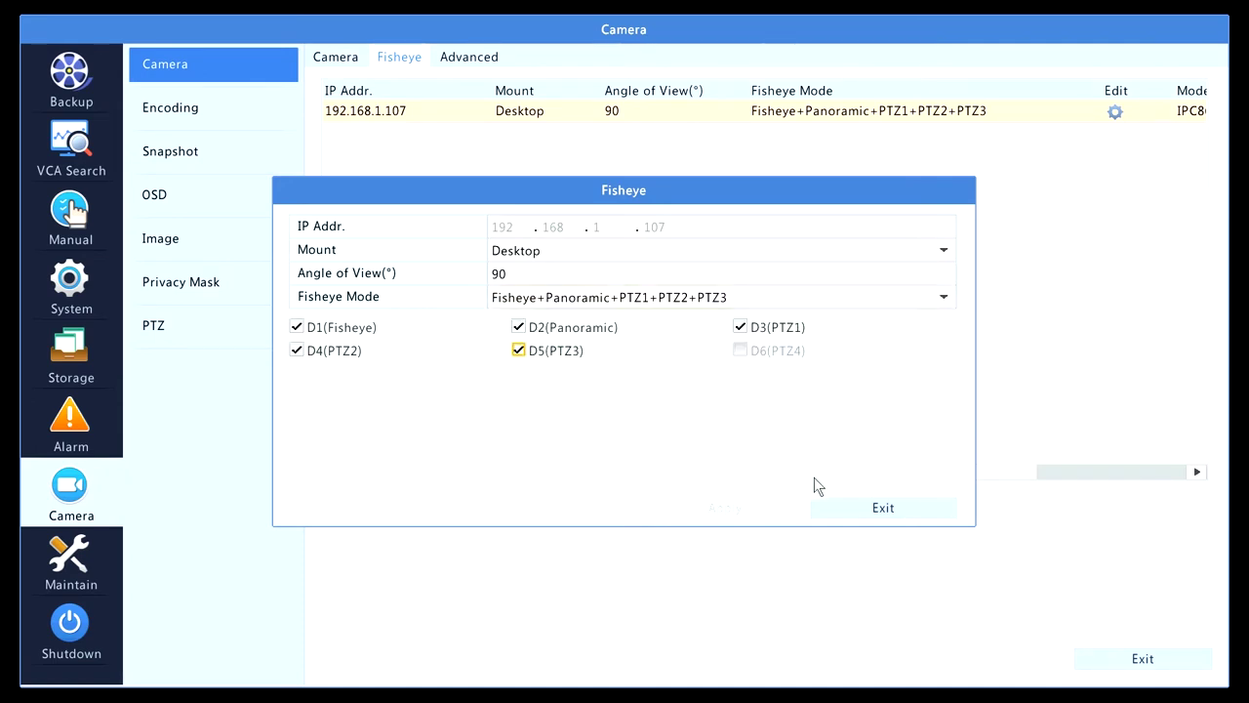
pyautogui.click(892, 509)
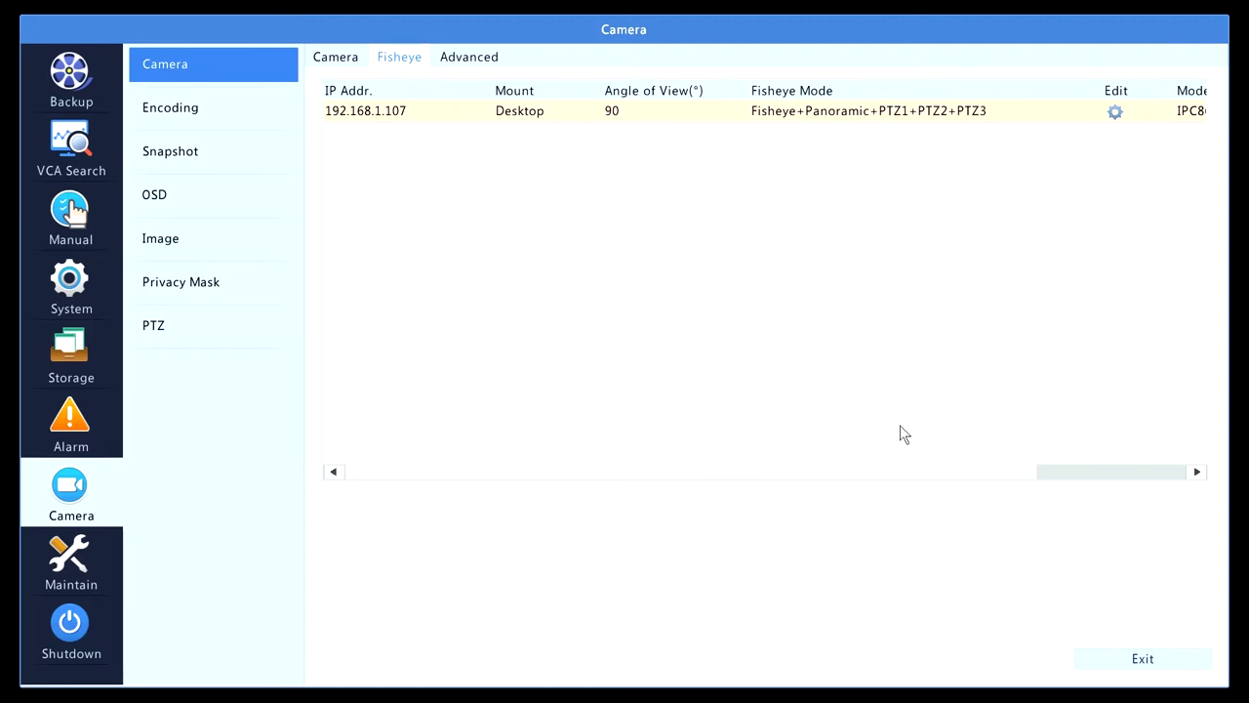
pyautogui.click(343, 57)
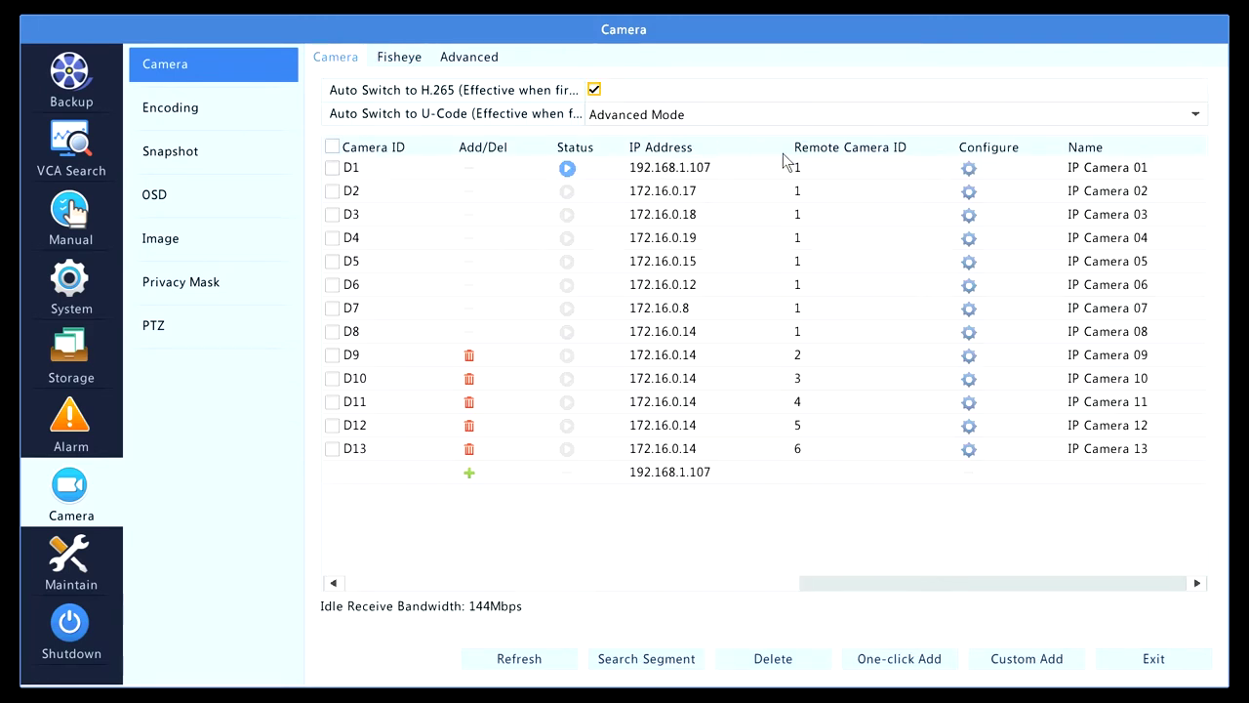
# Map channel D2 manually to fisheye camera 192.168.1.107 with remote camera ID 2.
pyautogui.click(969, 192)
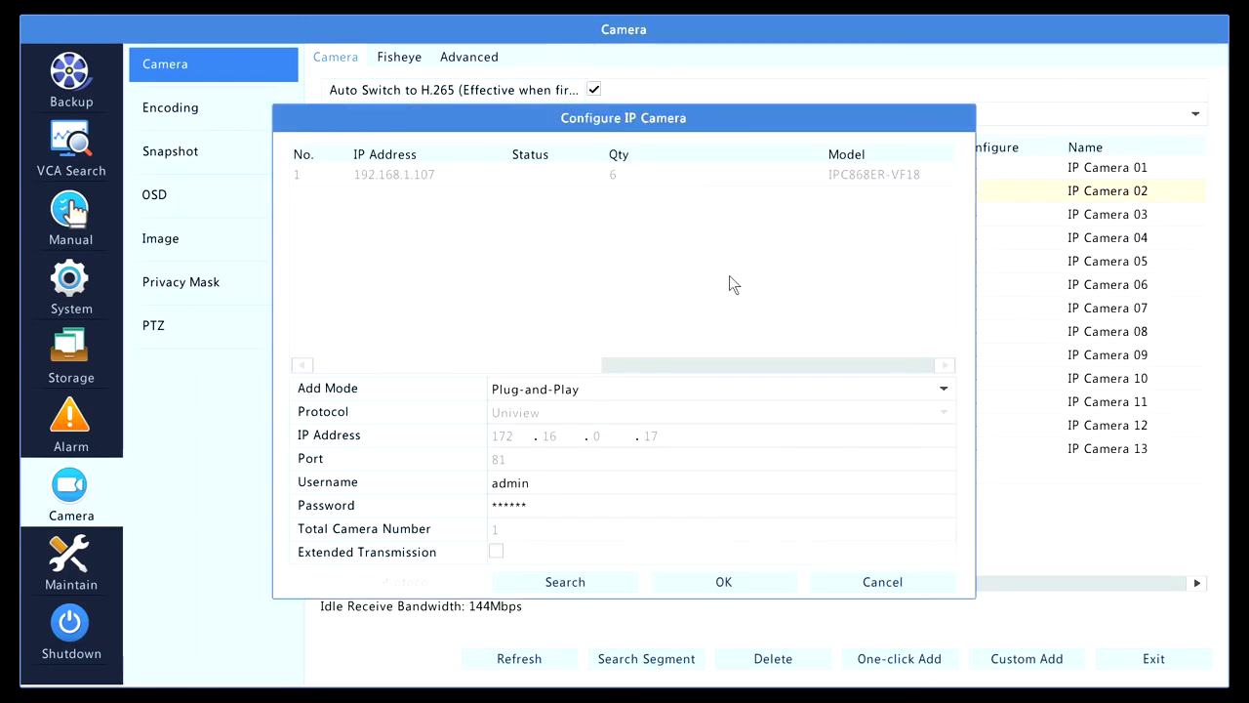
pyautogui.click(596, 389)
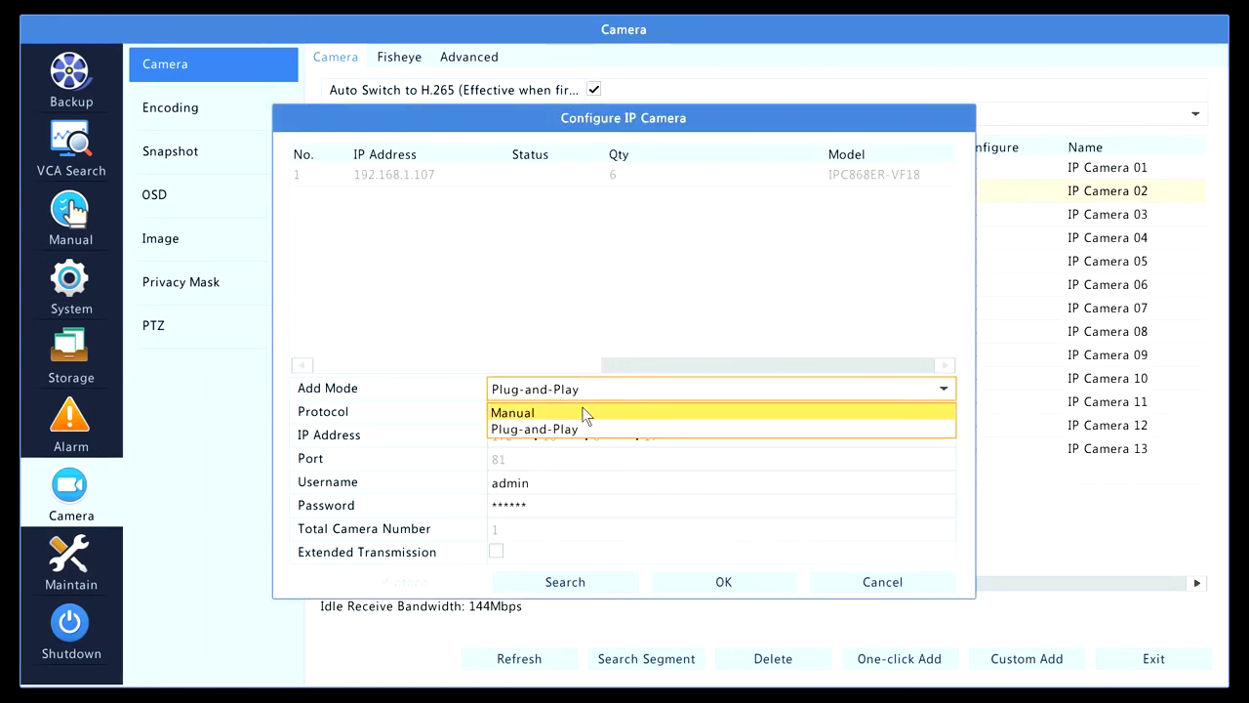
pyautogui.click(583, 411)
pyautogui.click(384, 172)
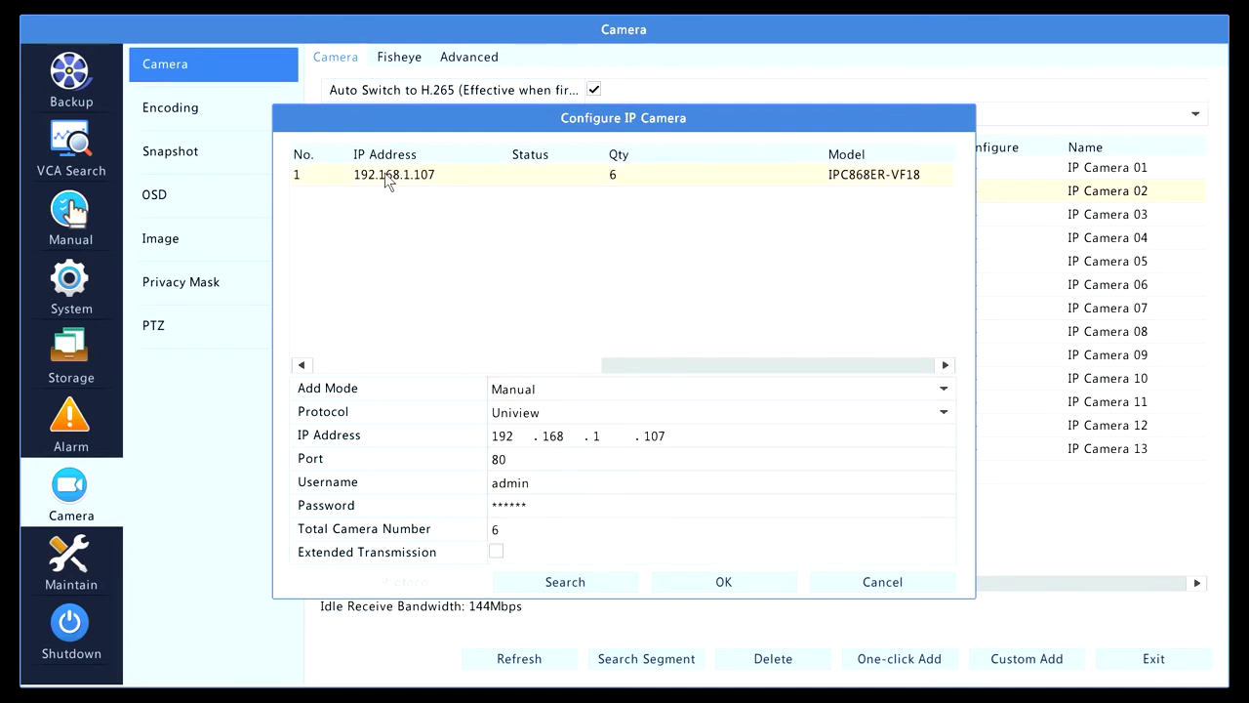
pyautogui.click(723, 582)
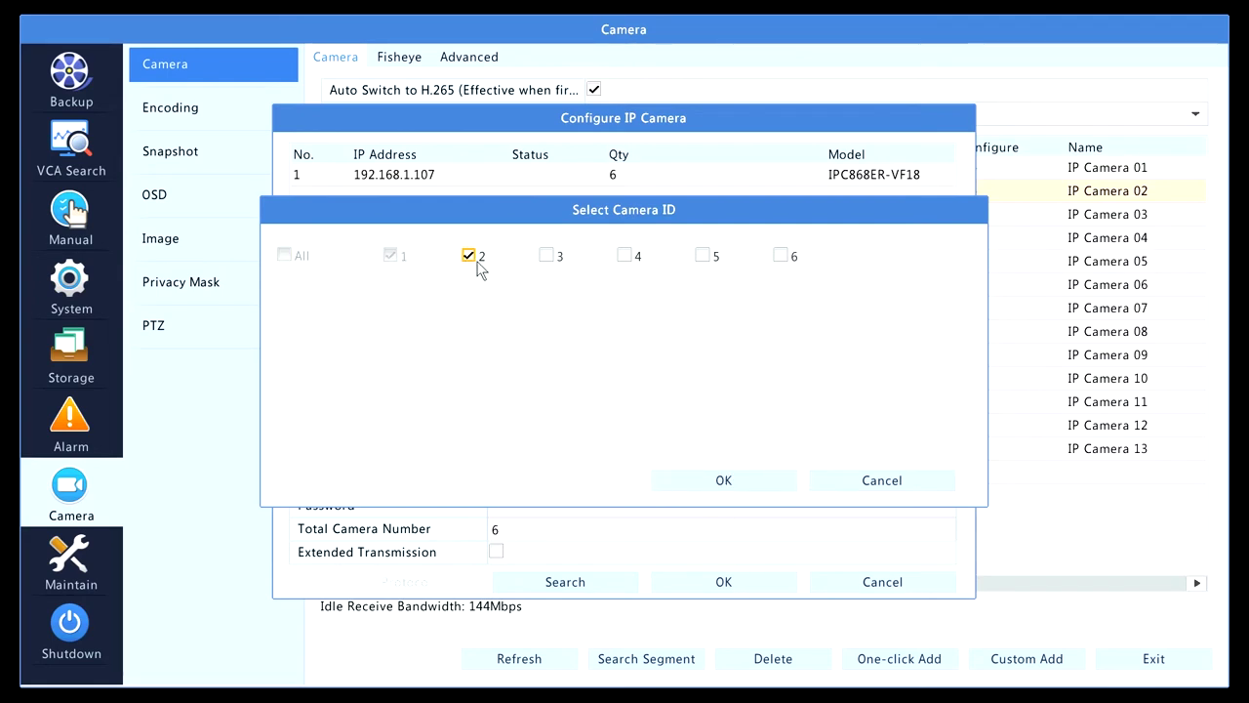
pyautogui.click(550, 259)
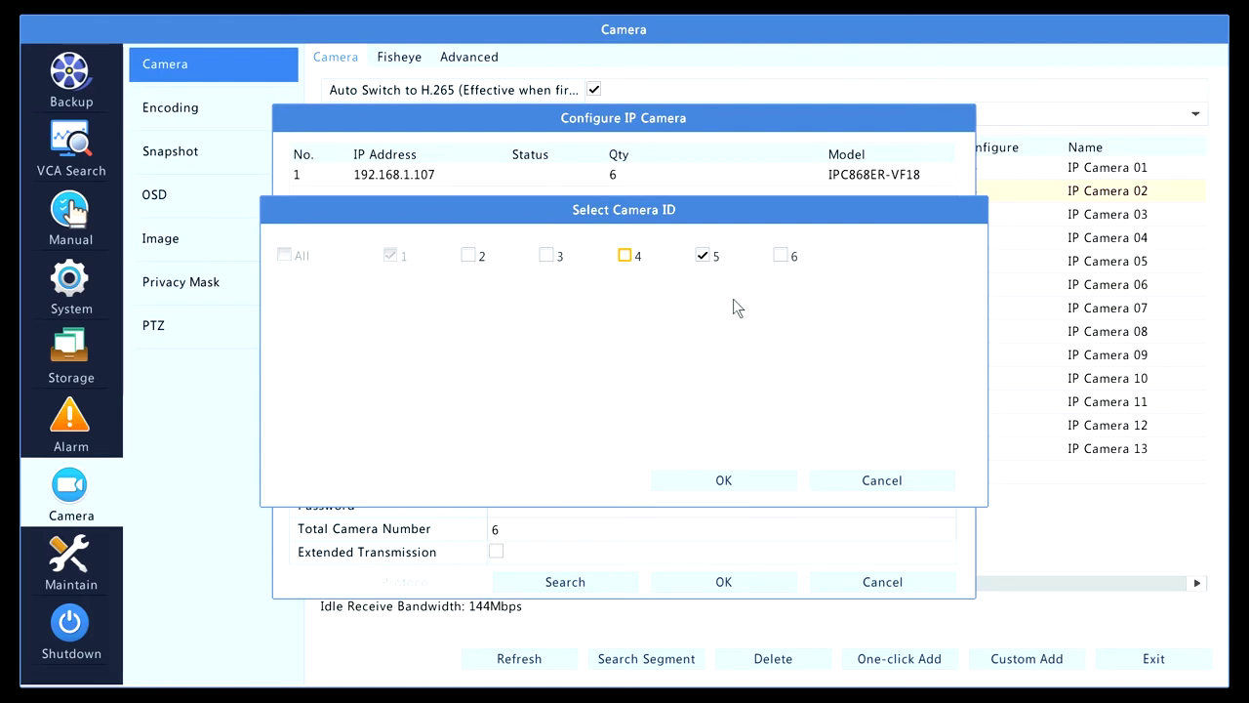
pyautogui.click(470, 257)
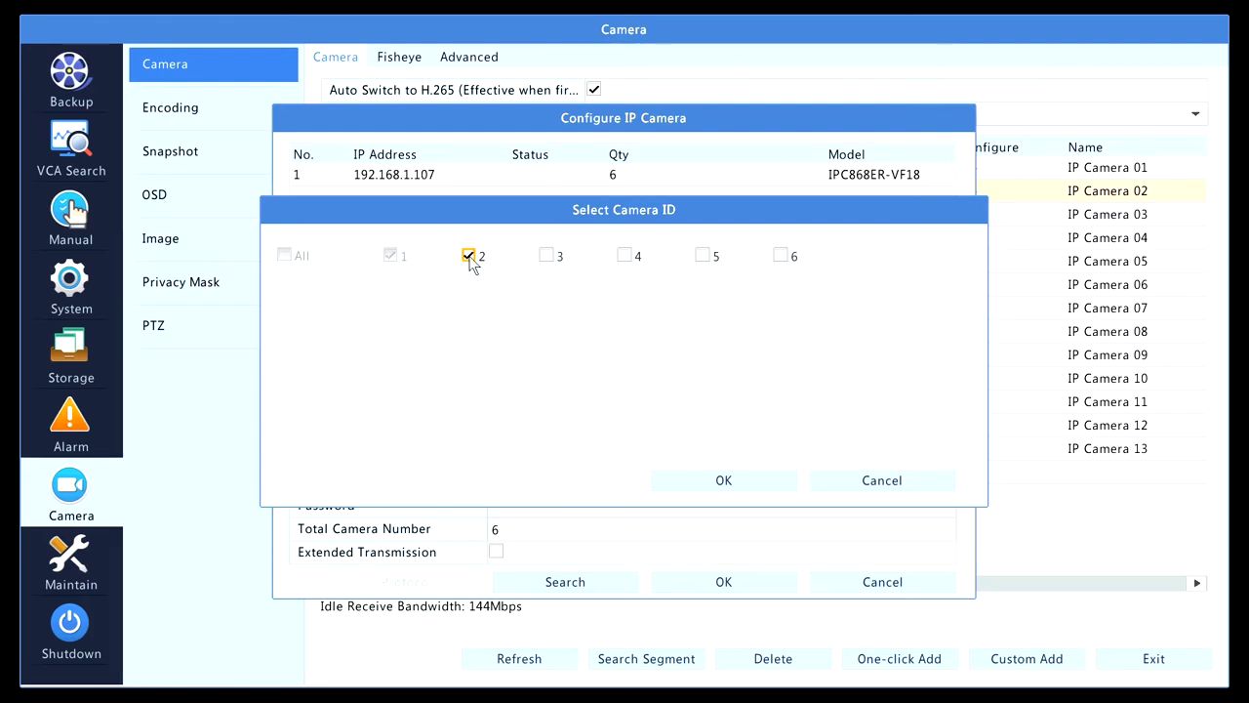
pyautogui.click(737, 480)
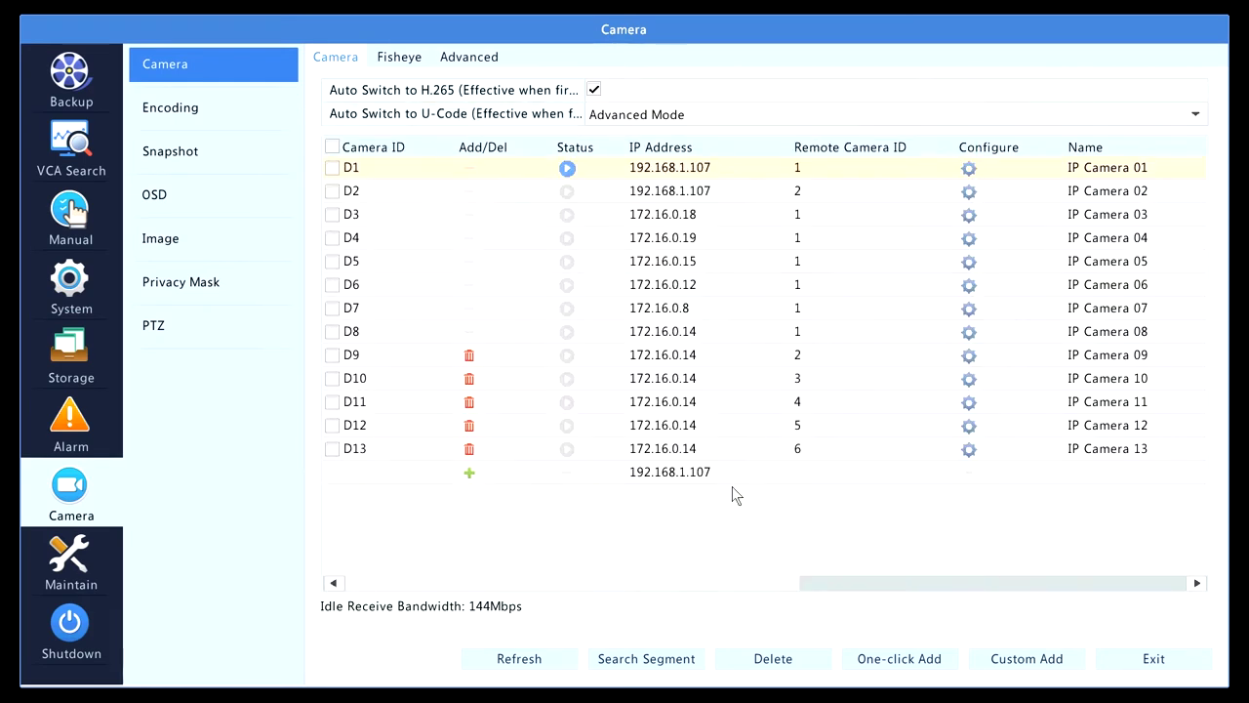
pyautogui.click(968, 216)
# Map channel D3 manually to fisheye camera 192.168.1.107 with remote camera ID 3.
pyautogui.click(615, 394)
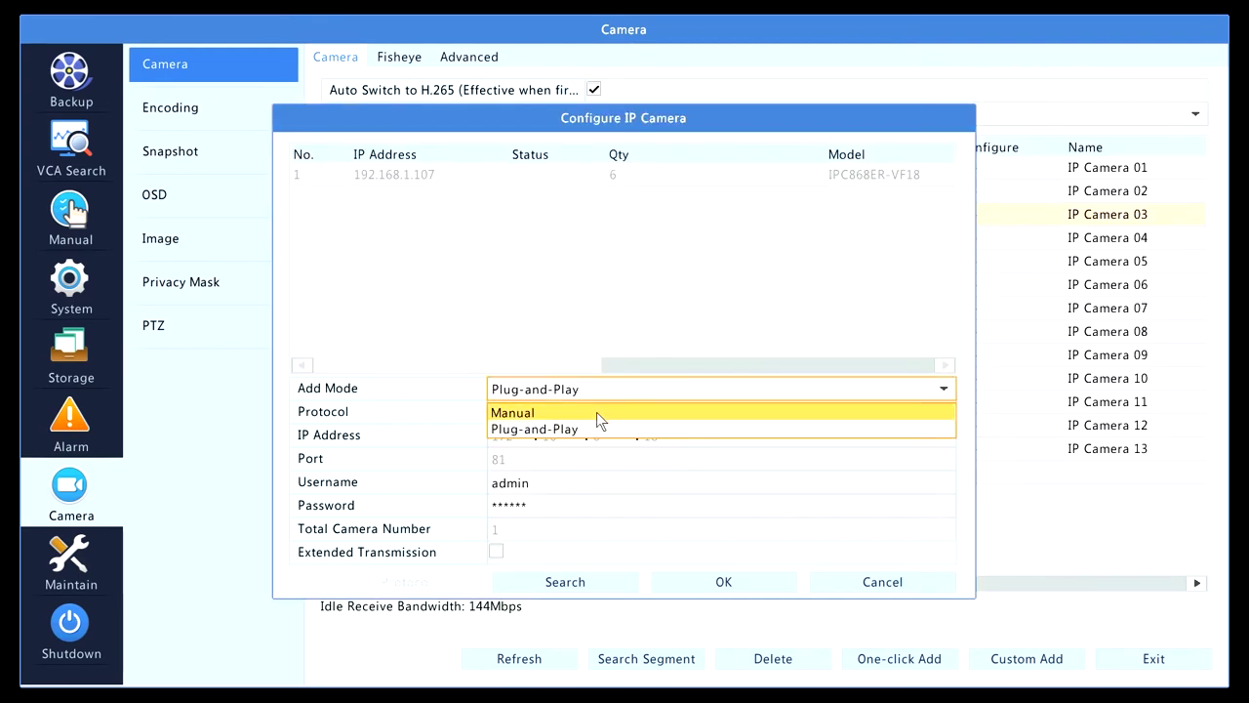
pyautogui.click(596, 412)
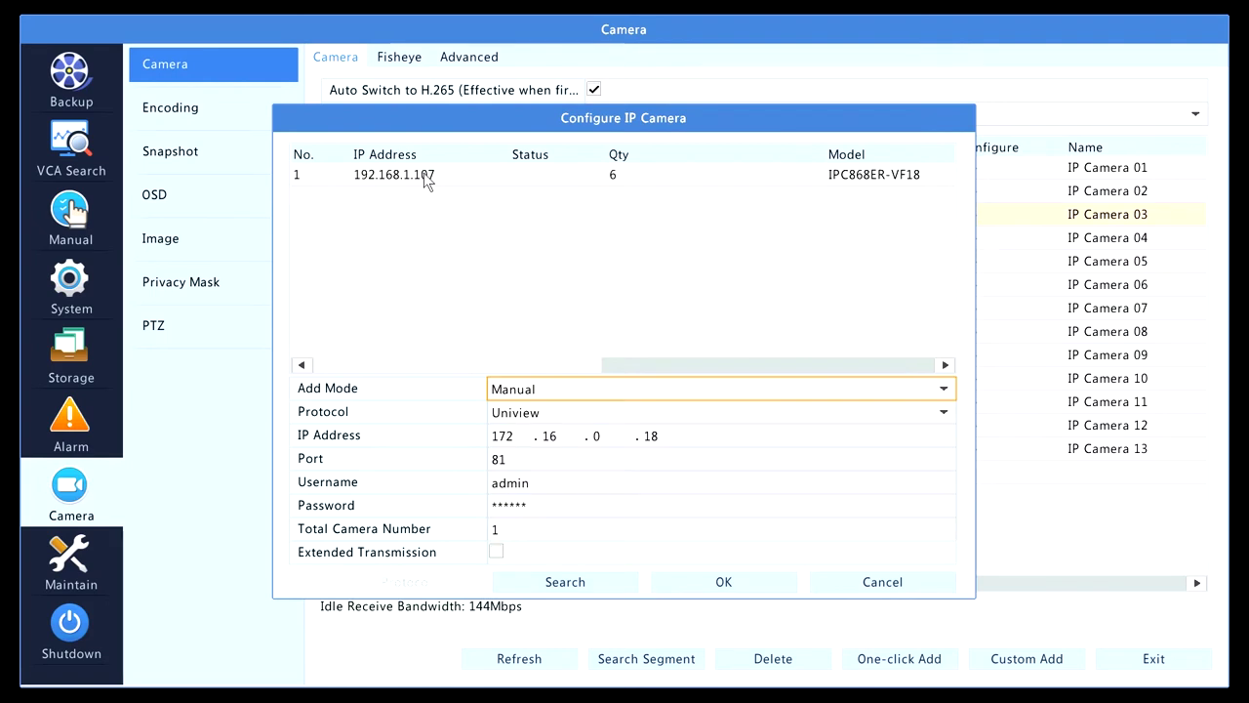
pyautogui.click(397, 176)
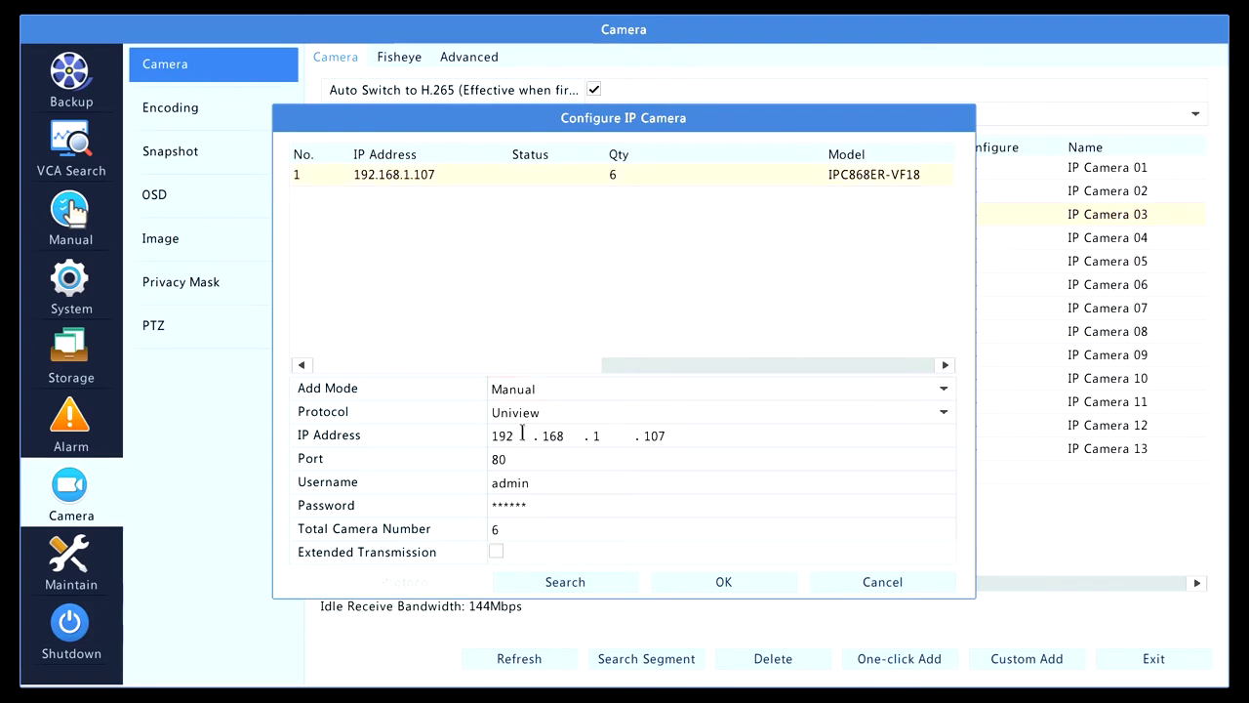
pyautogui.click(702, 581)
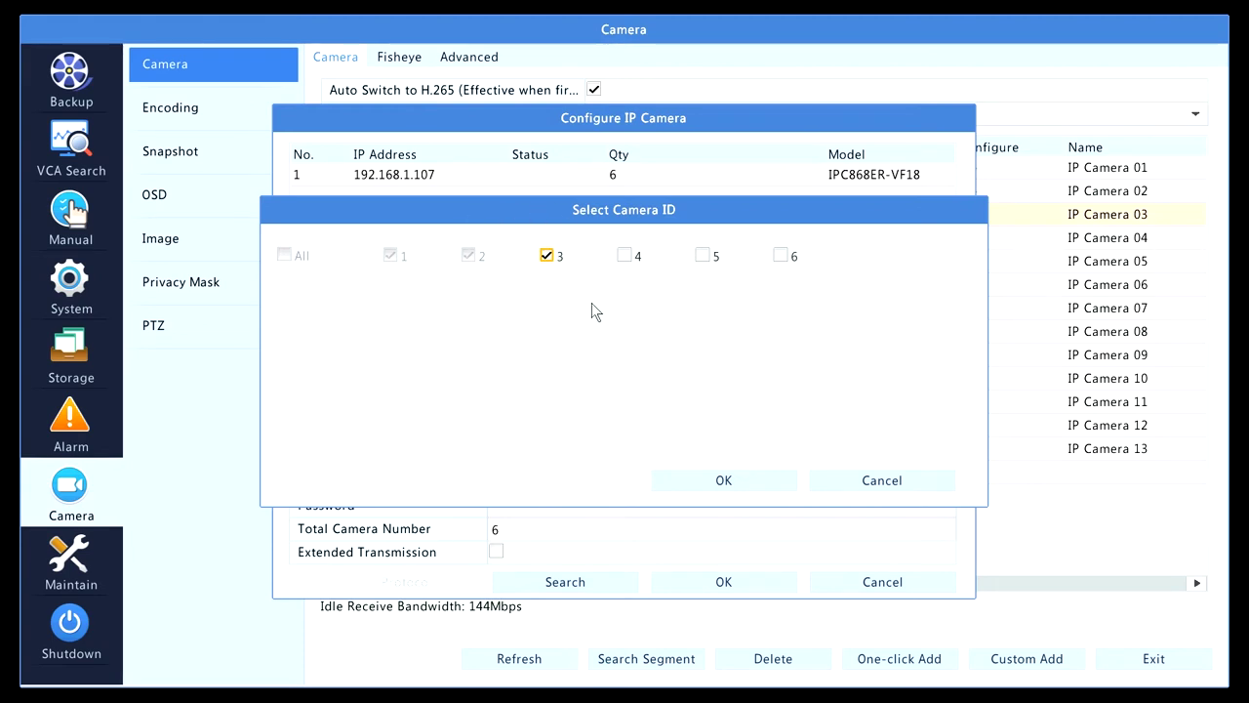
pyautogui.click(741, 480)
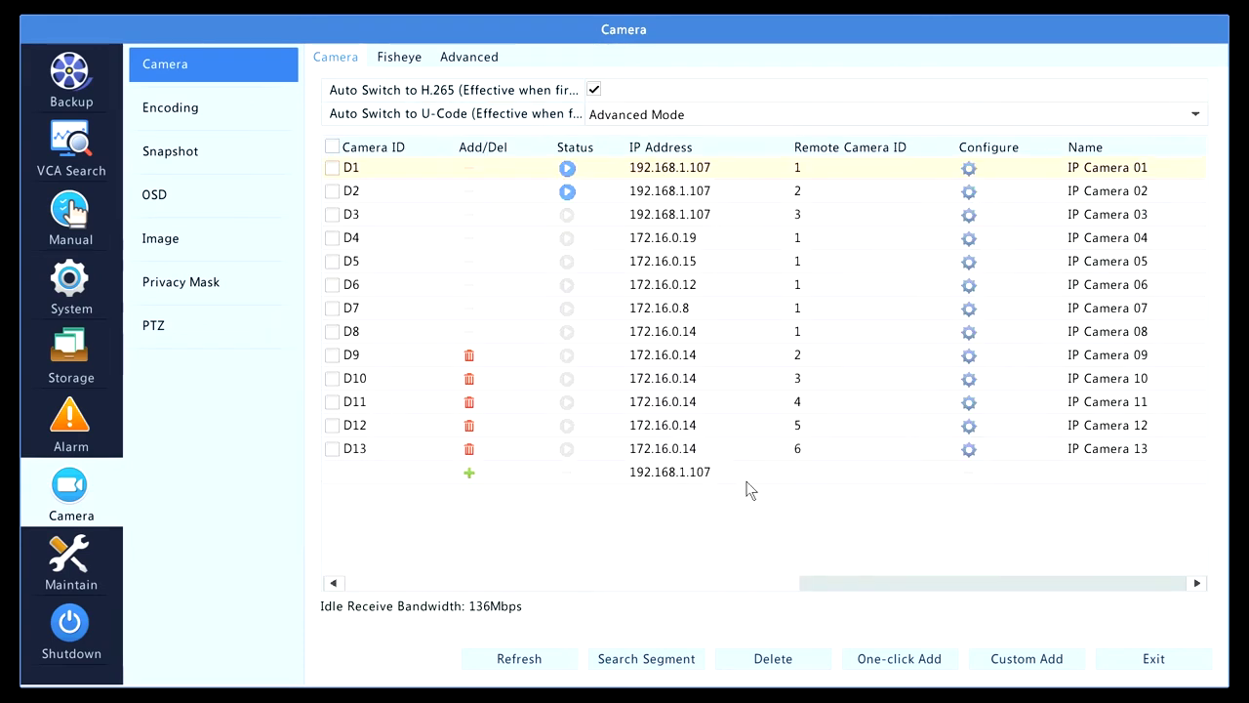
pyautogui.click(970, 242)
# Map channel D4 manually to fisheye camera 192.168.1.107 with remote camera ID 4.
pyautogui.click(593, 397)
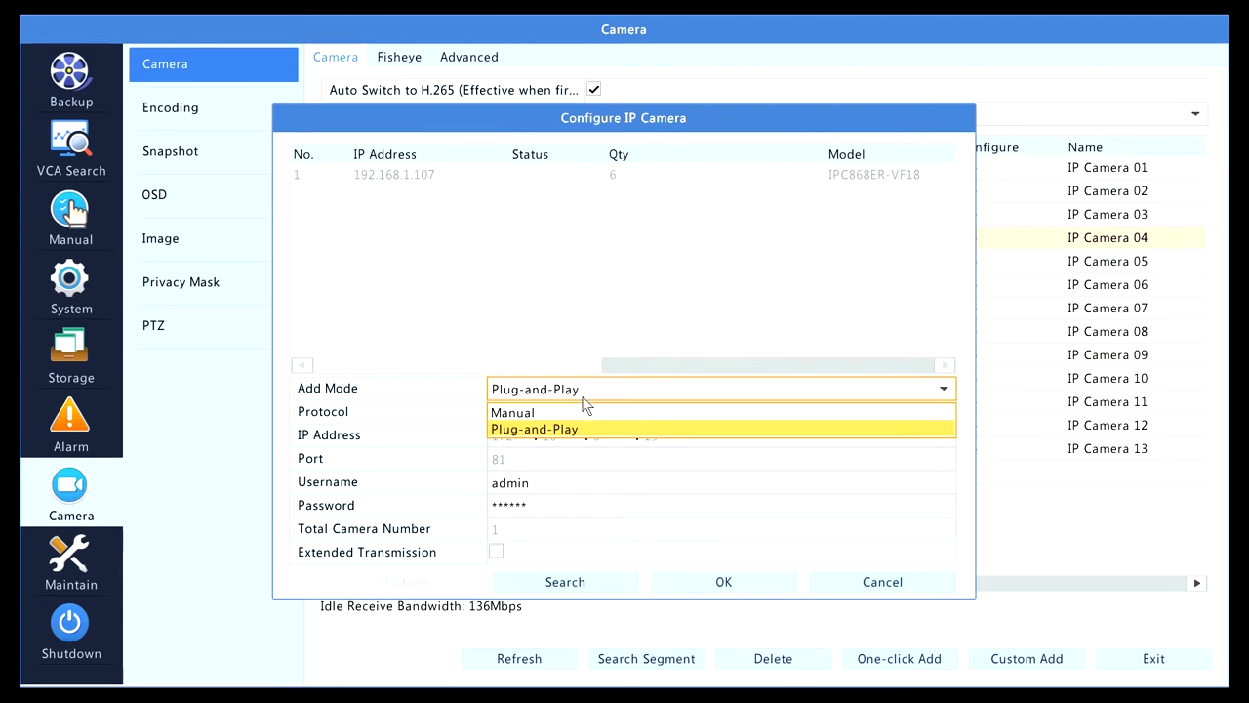
pyautogui.click(584, 411)
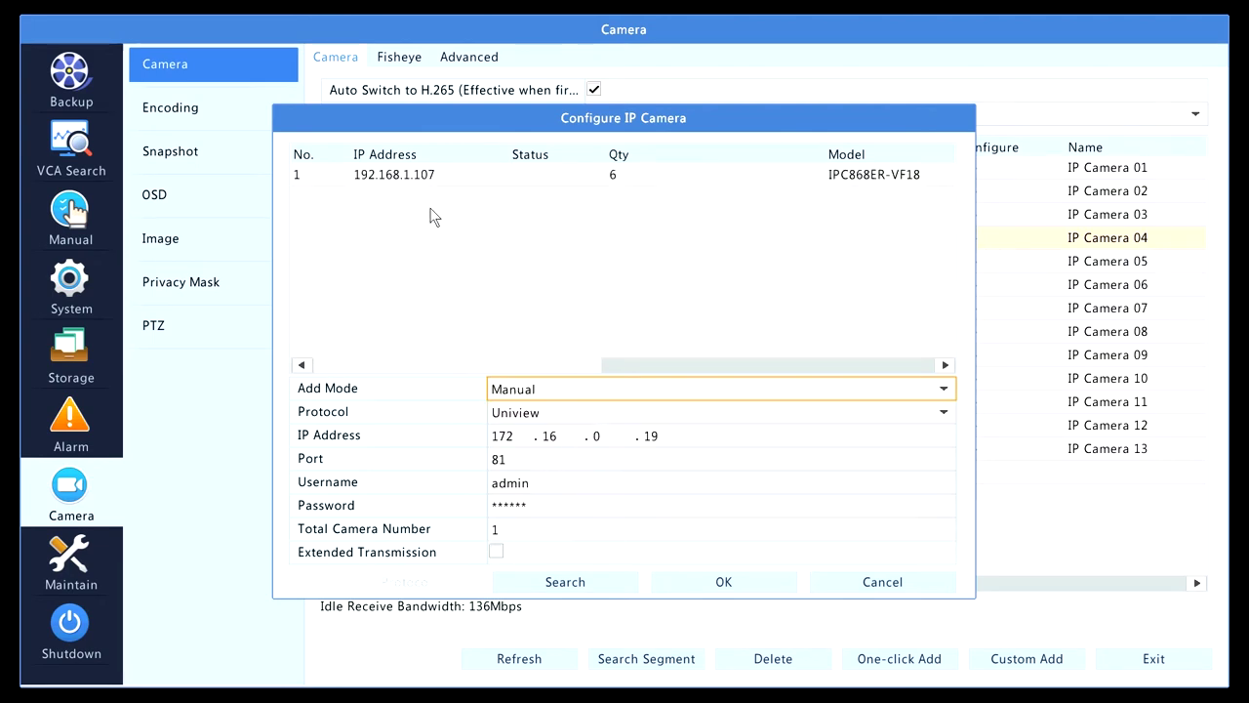
pyautogui.click(404, 179)
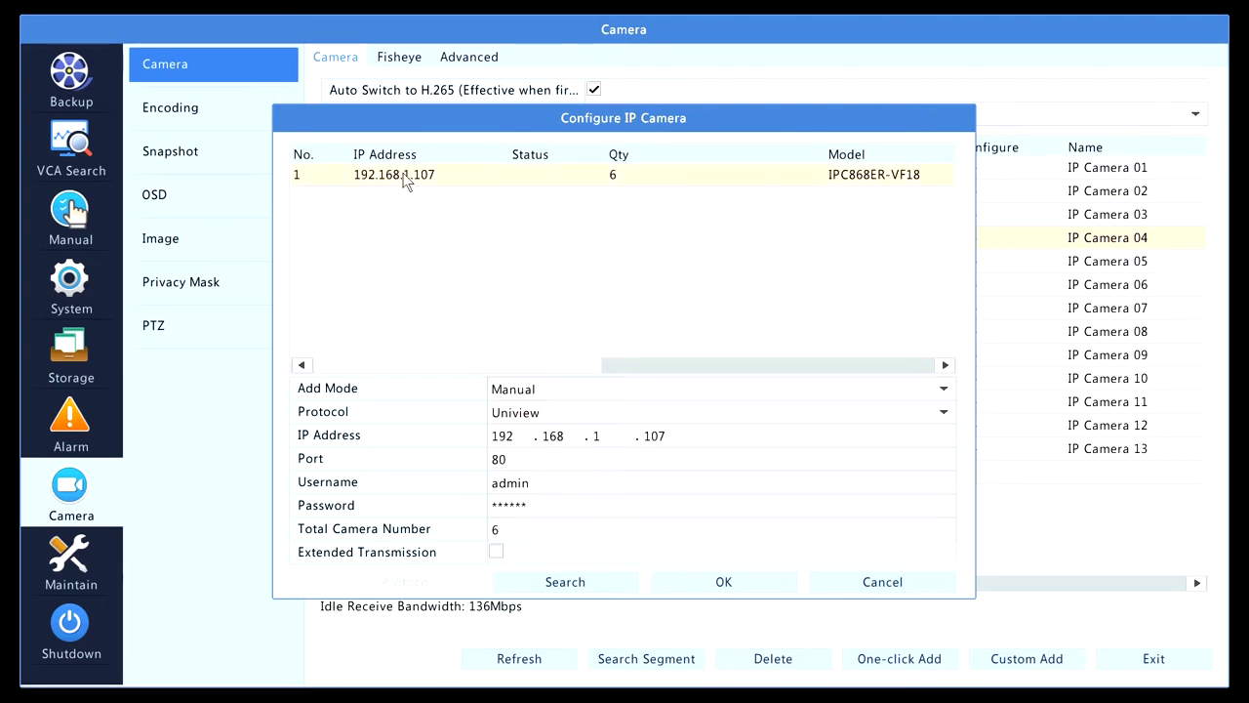
pyautogui.click(742, 583)
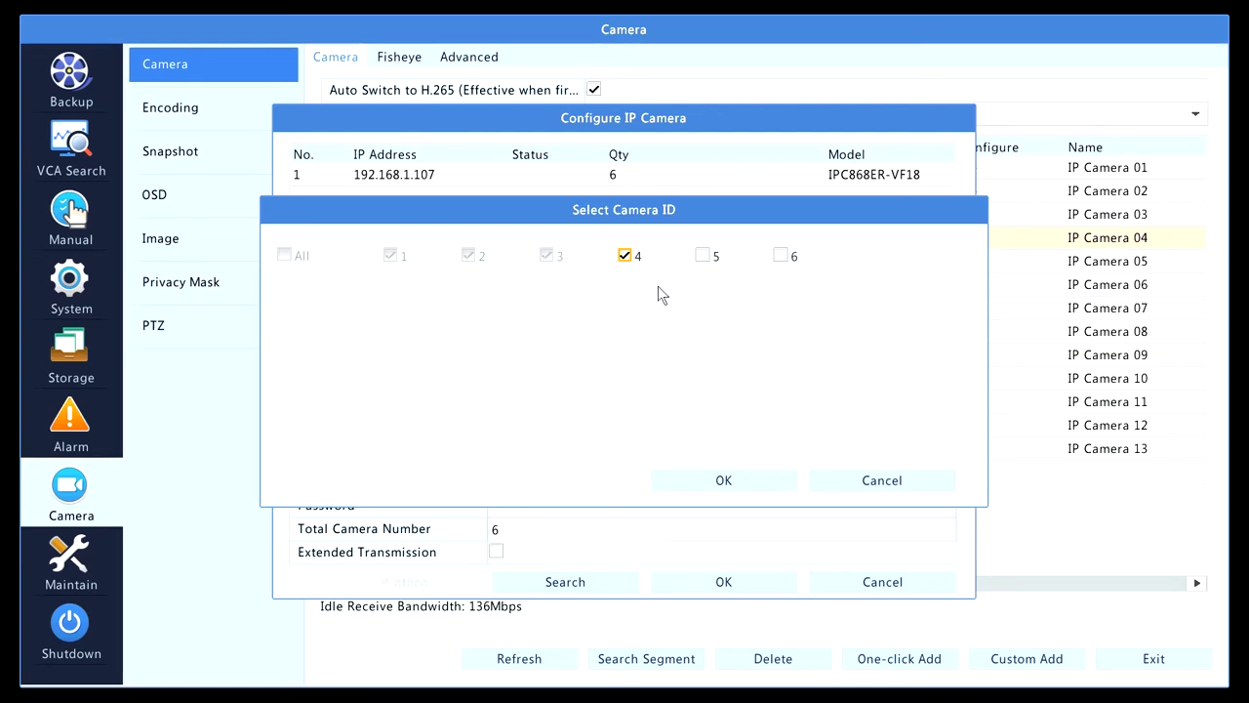
pyautogui.click(723, 477)
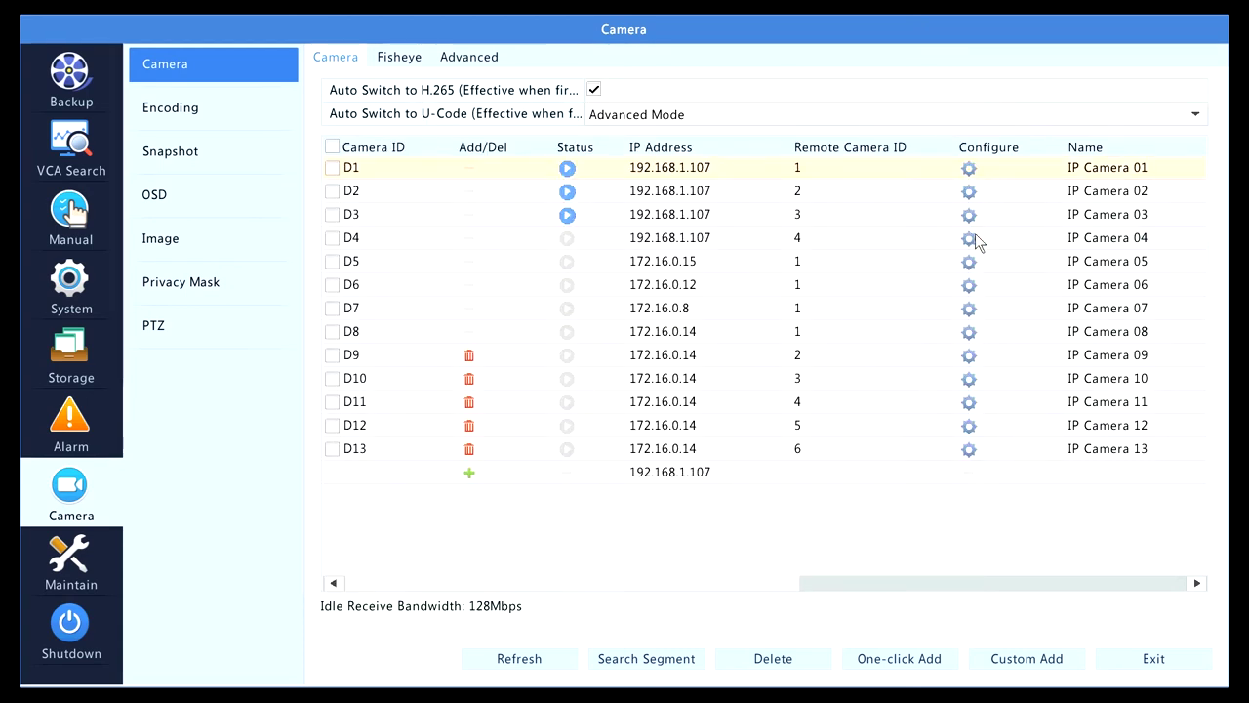
pyautogui.click(954, 260)
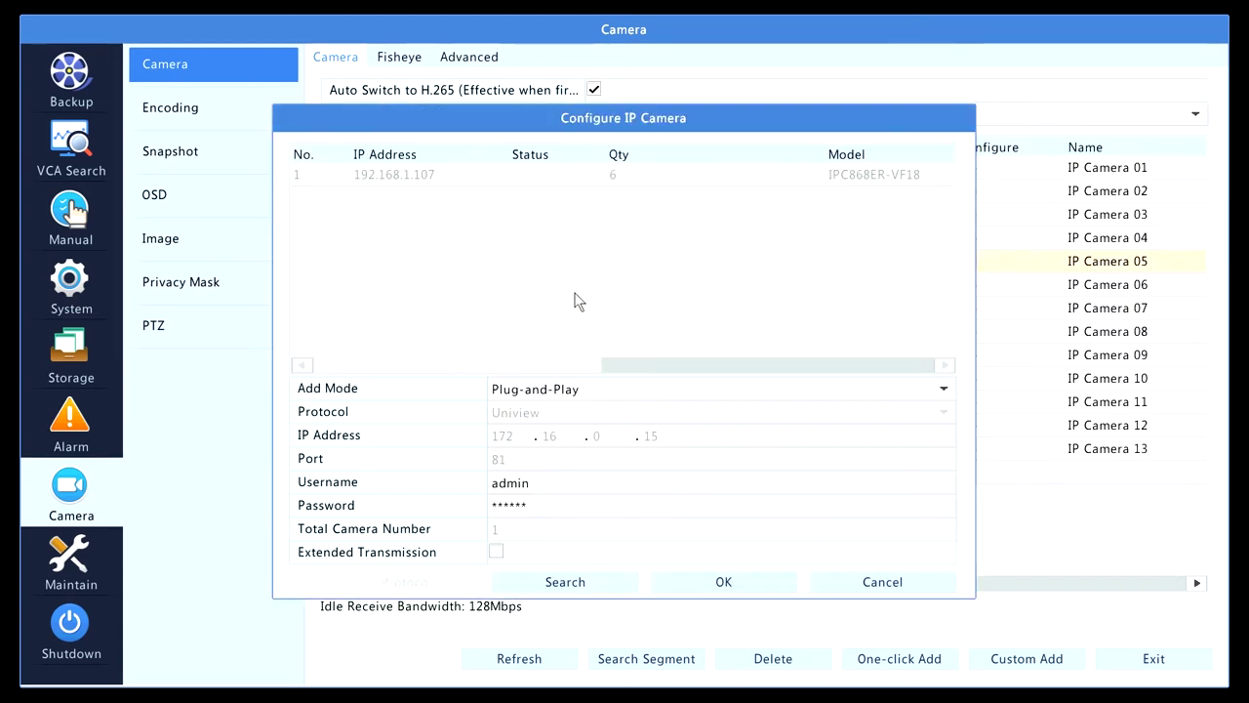
# Map channel D5 manually to fisheye camera 192.168.1.107 with remote camera ID 5.
pyautogui.click(595, 393)
pyautogui.click(583, 414)
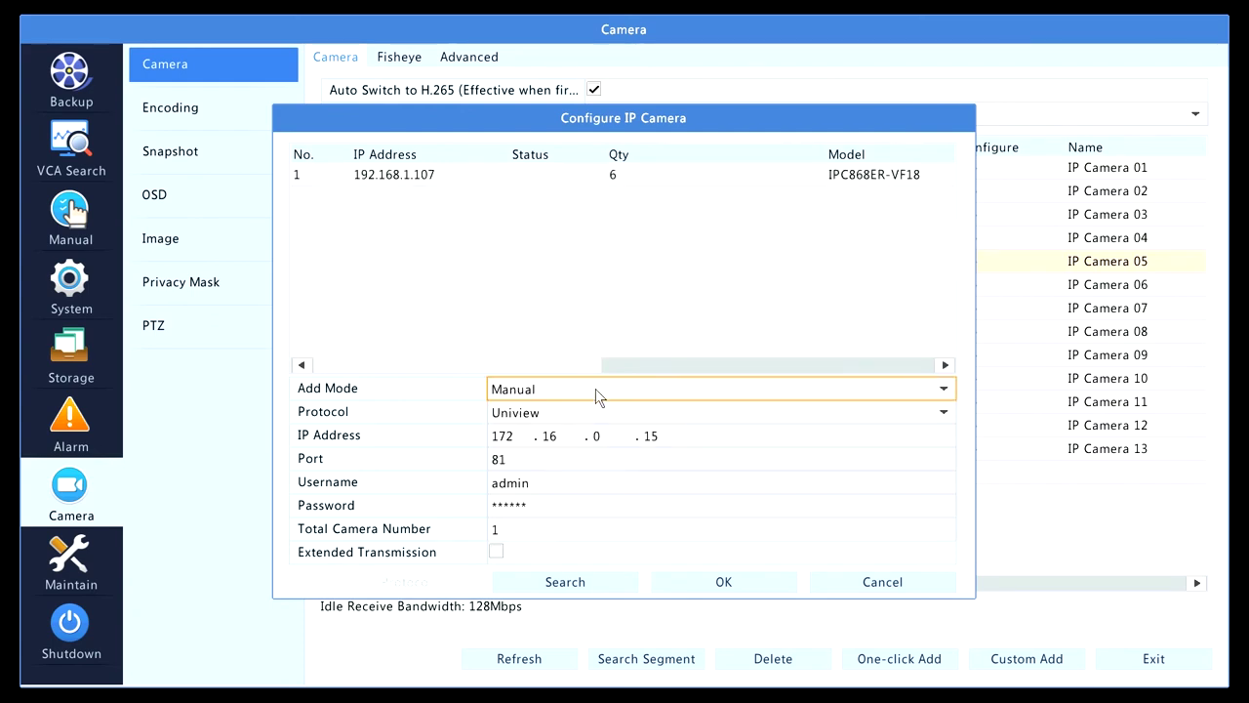
pyautogui.click(424, 179)
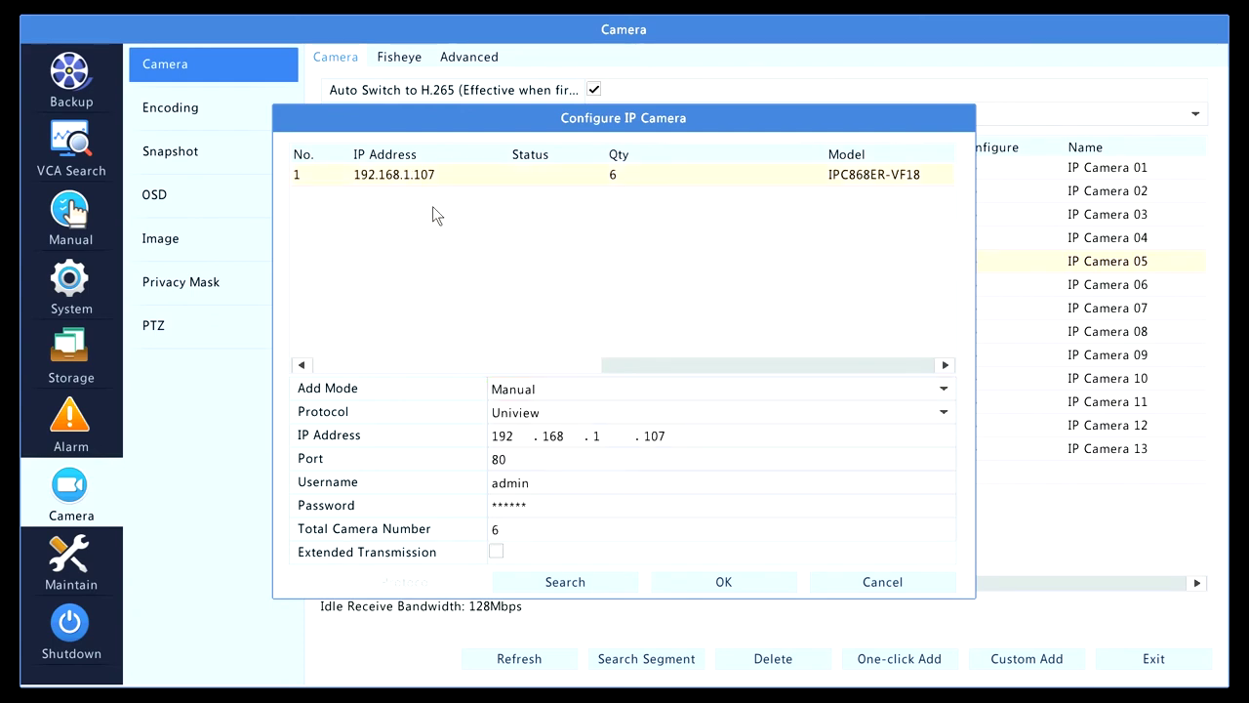
pyautogui.click(687, 577)
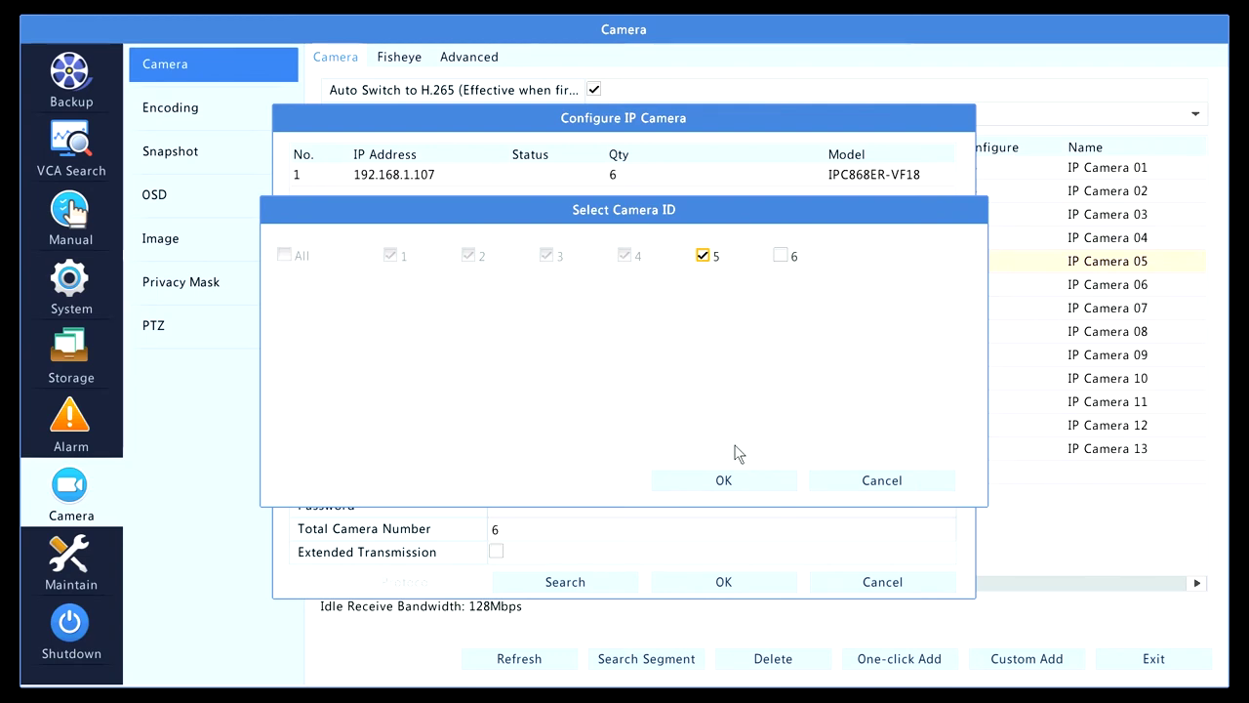
pyautogui.click(734, 475)
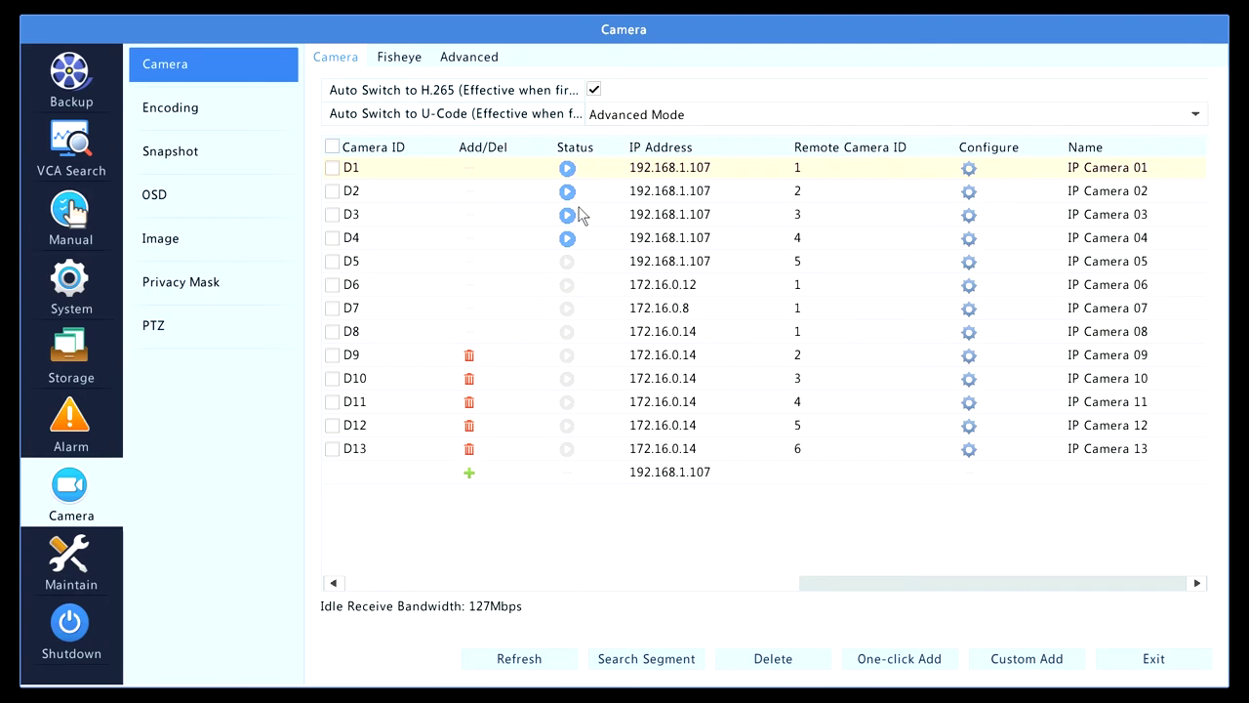
# Preview channel D2's live fisheye video, confirm D5 is online, and leave camera settings.
pyautogui.moveTo(581, 266)
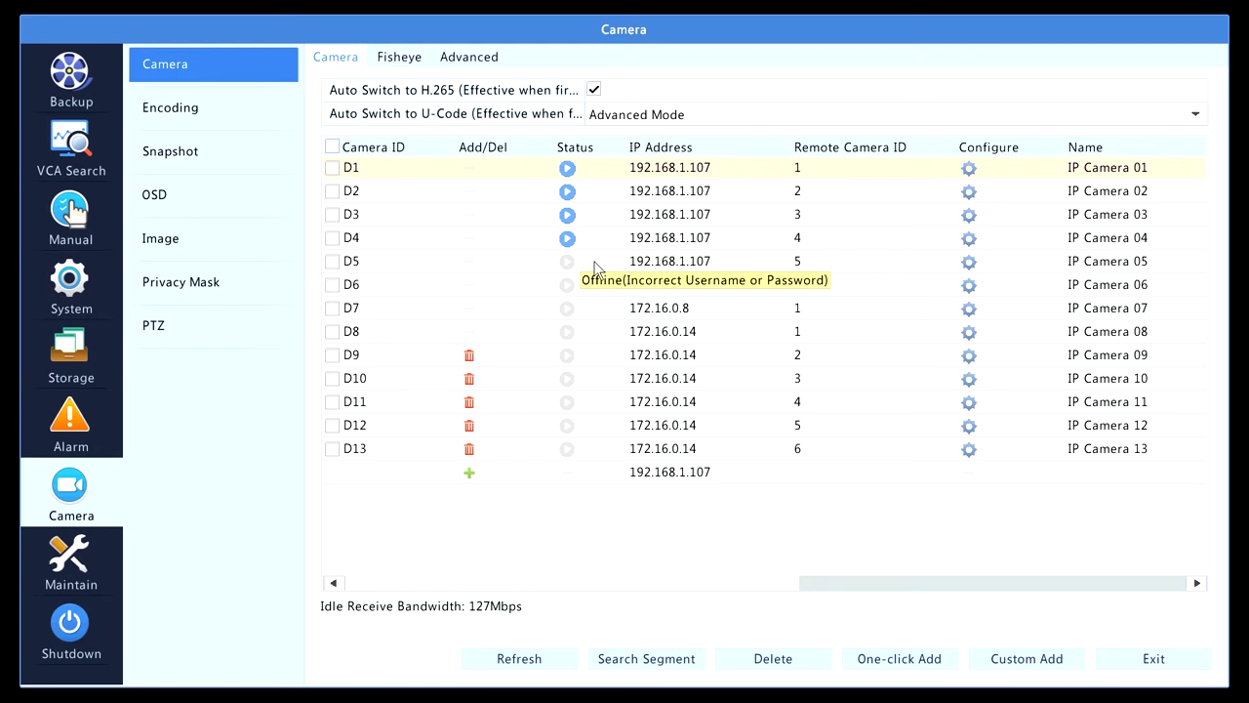
pyautogui.click(568, 192)
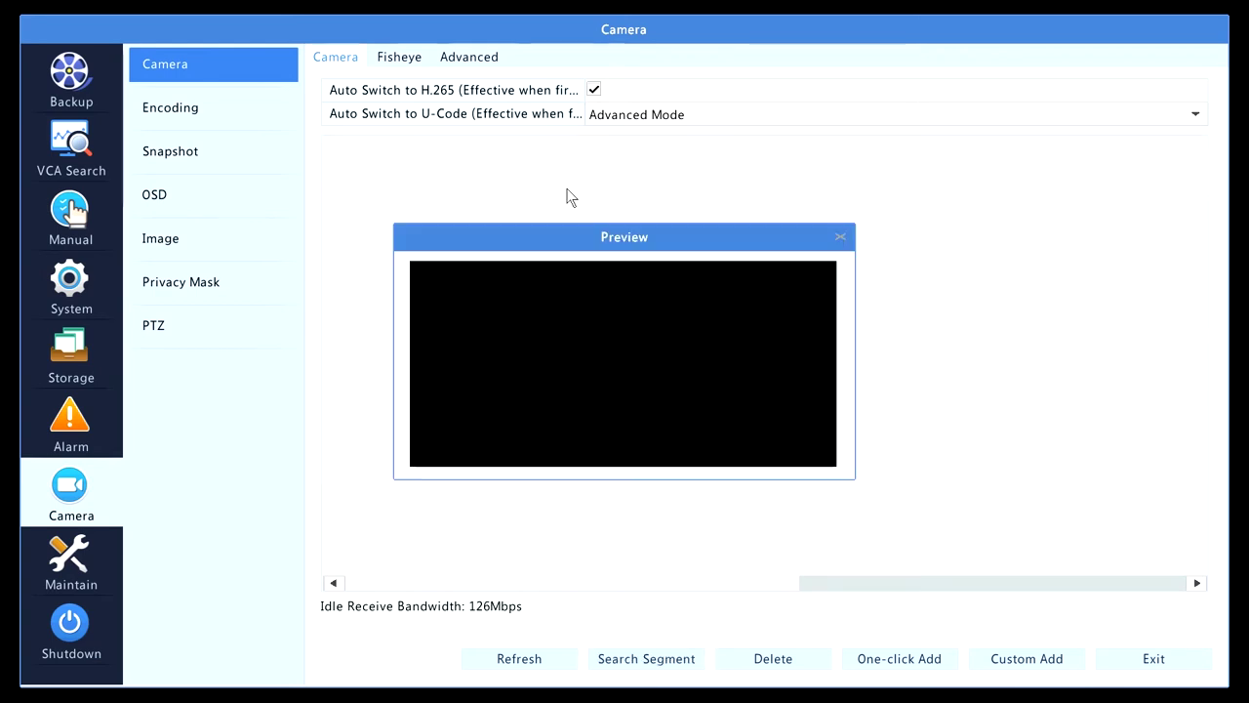
pyautogui.click(839, 237)
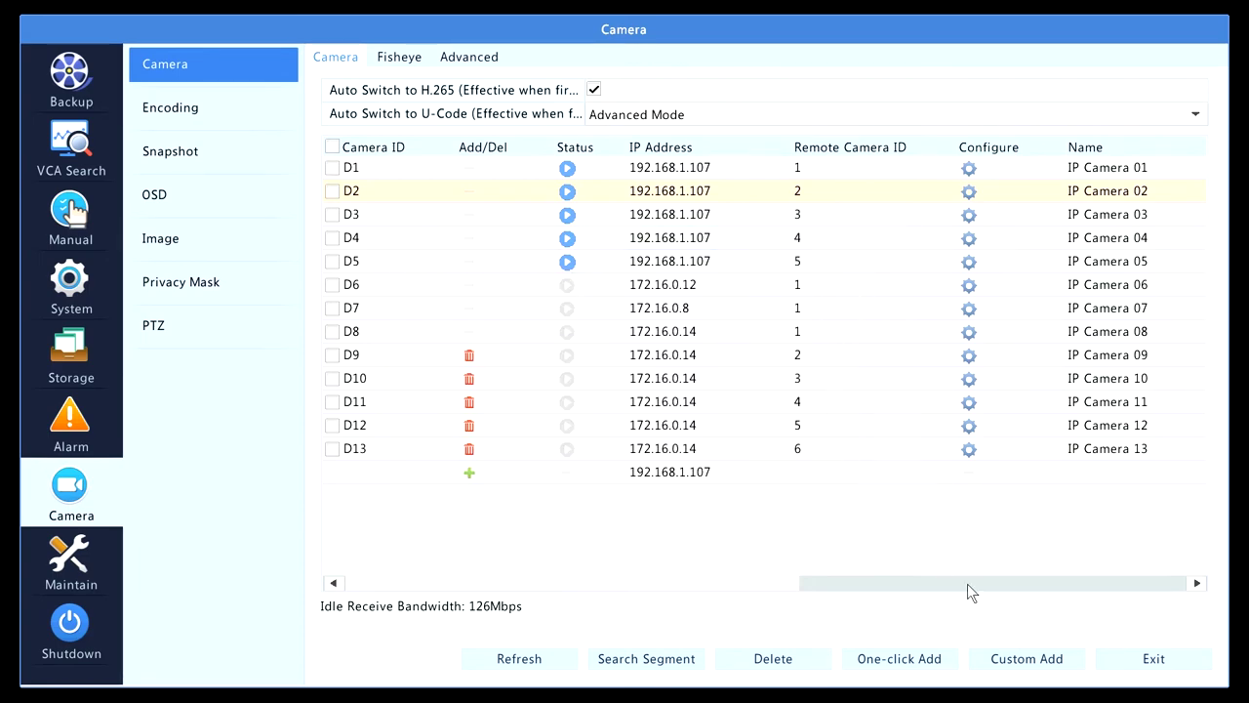
pyautogui.click(1154, 659)
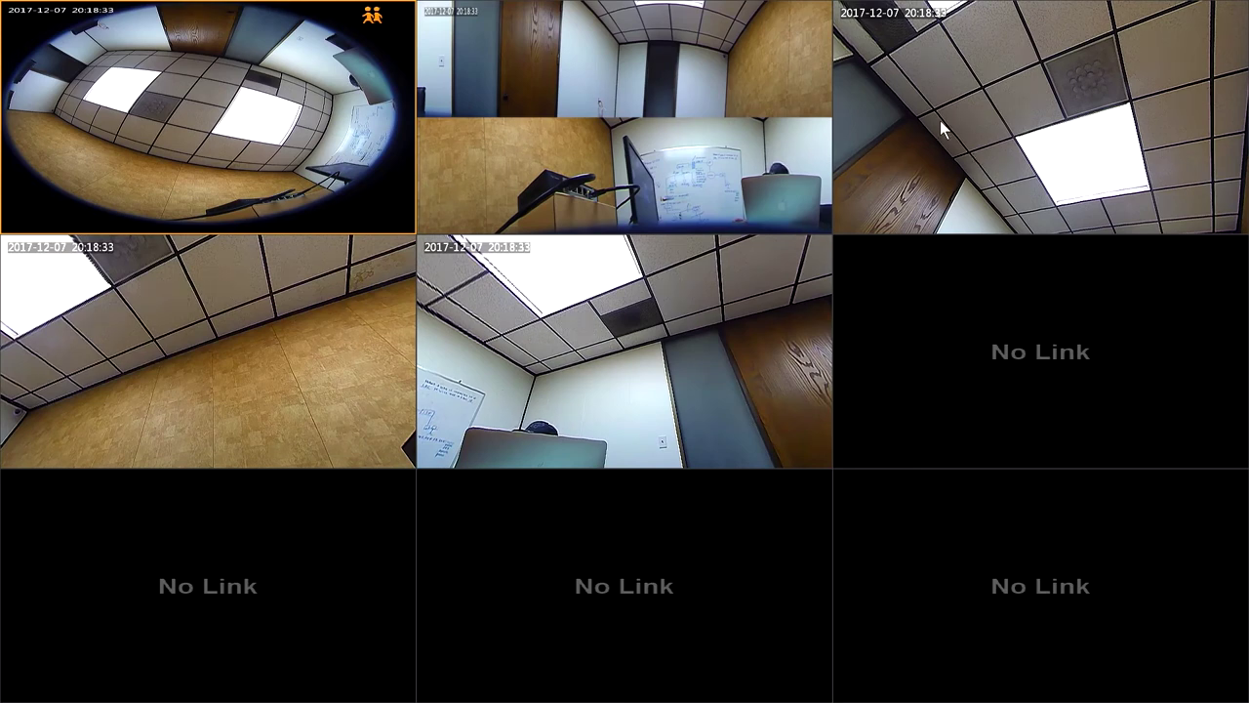
# View the fisheye tile and then the dual-panorama tile full screen, returning to the grid after each.
pyautogui.doubleClick(329, 115)
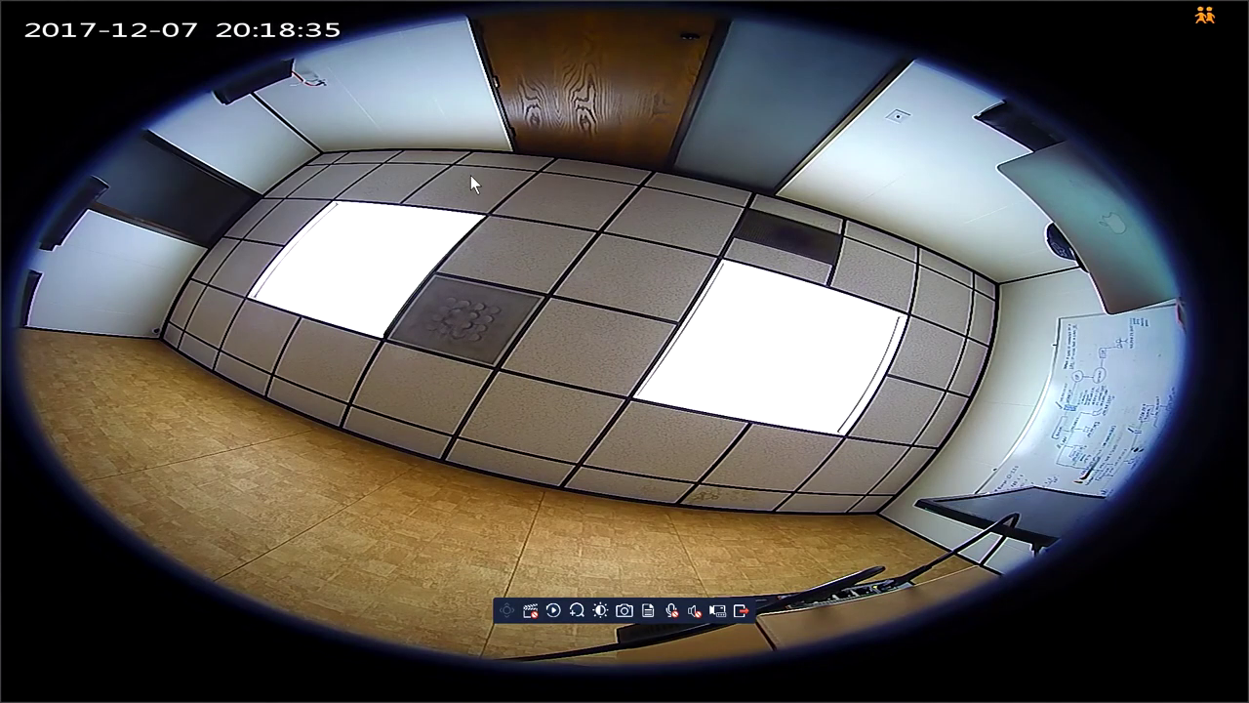
pyautogui.doubleClick(595, 265)
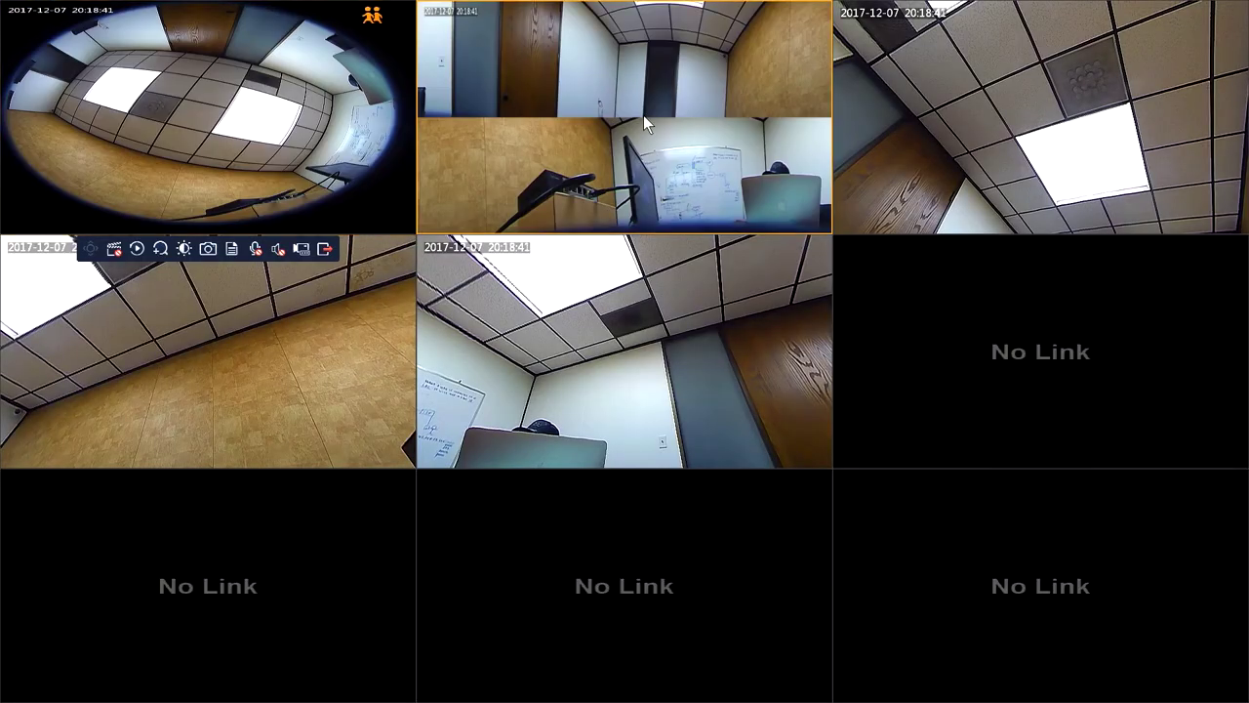
pyautogui.doubleClick(643, 115)
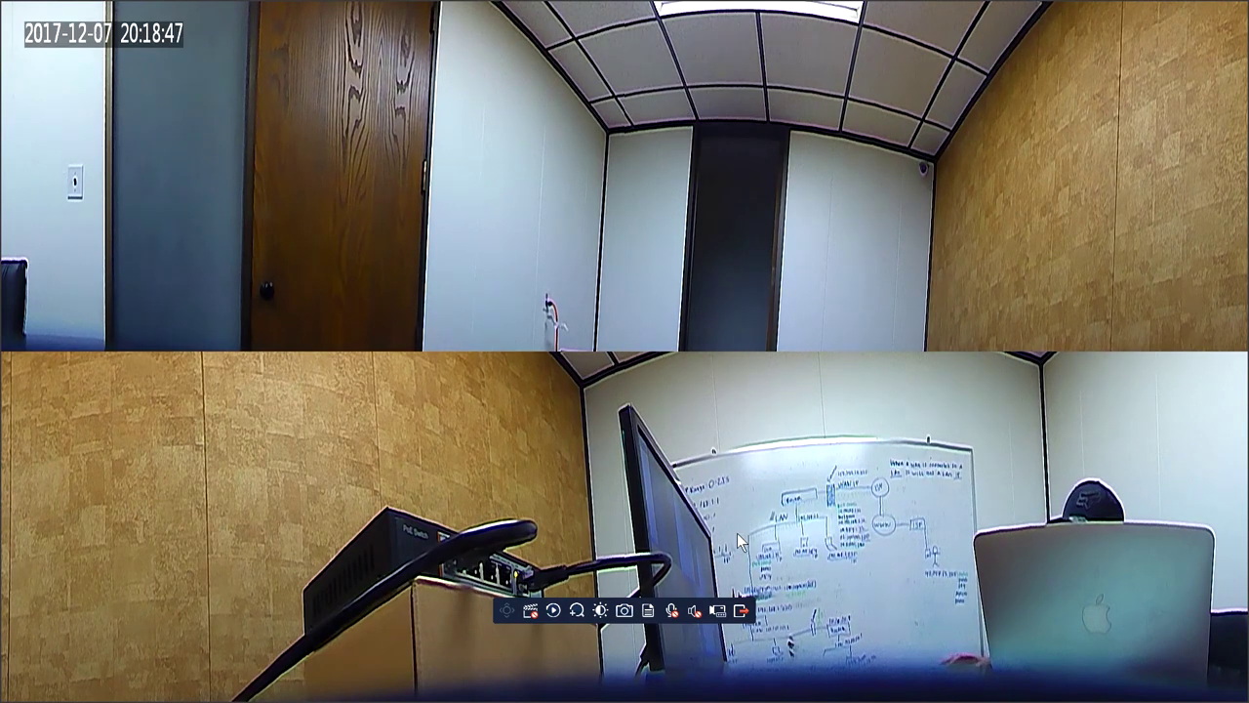
pyautogui.doubleClick(608, 195)
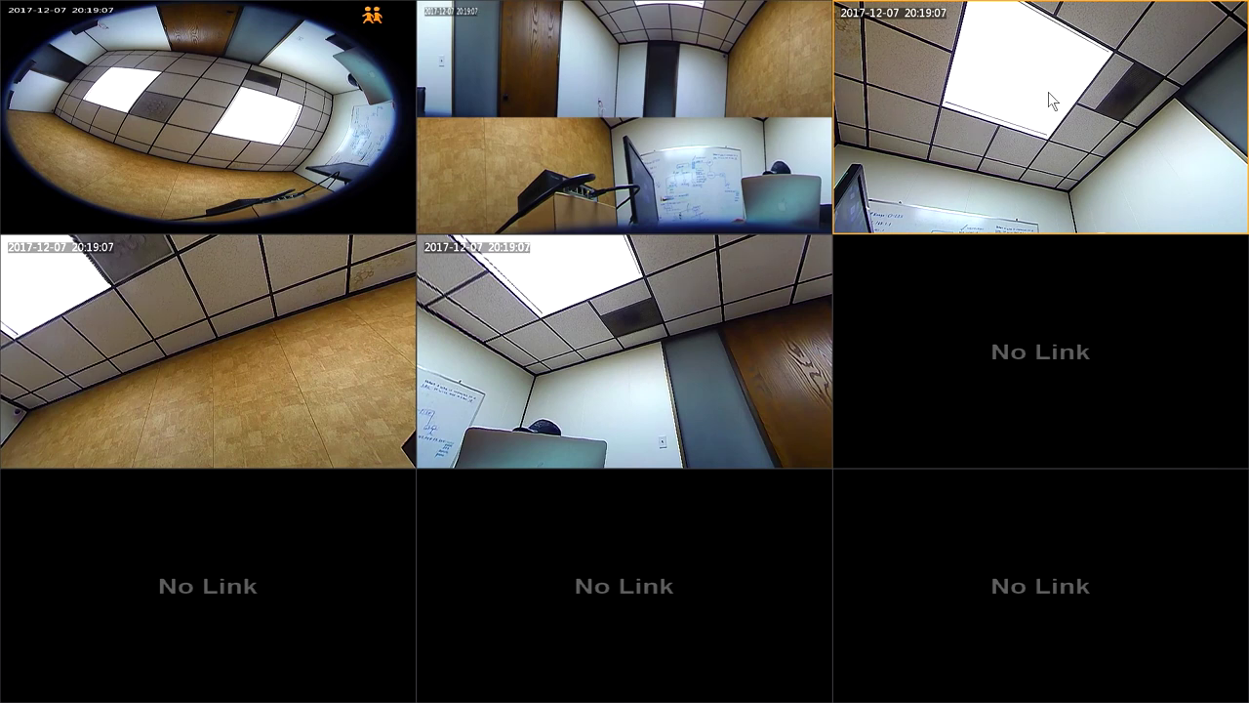
pyautogui.click(867, 160)
# Enlarge channel D4 and pan its ePTZ view right, down and left toward the whiteboard corner.
pyautogui.click(239, 340)
pyautogui.click(600, 367)
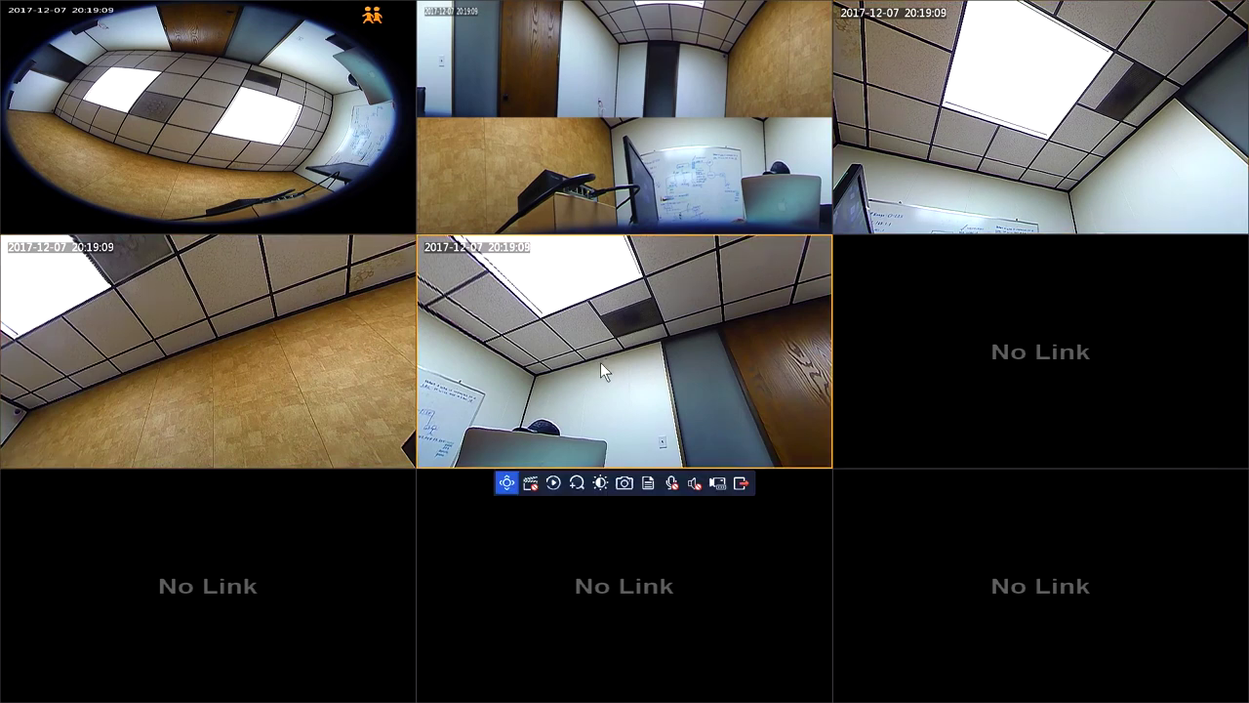
pyautogui.doubleClick(220, 358)
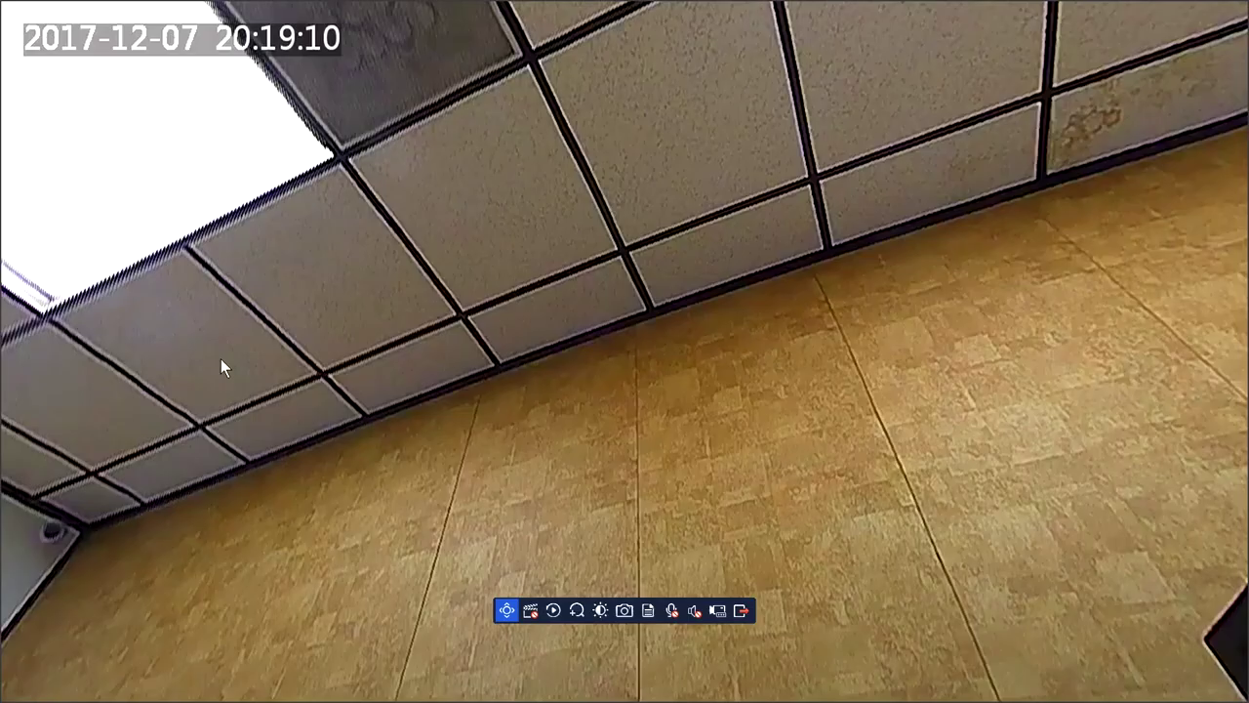
pyautogui.click(502, 603)
pyautogui.click(148, 413)
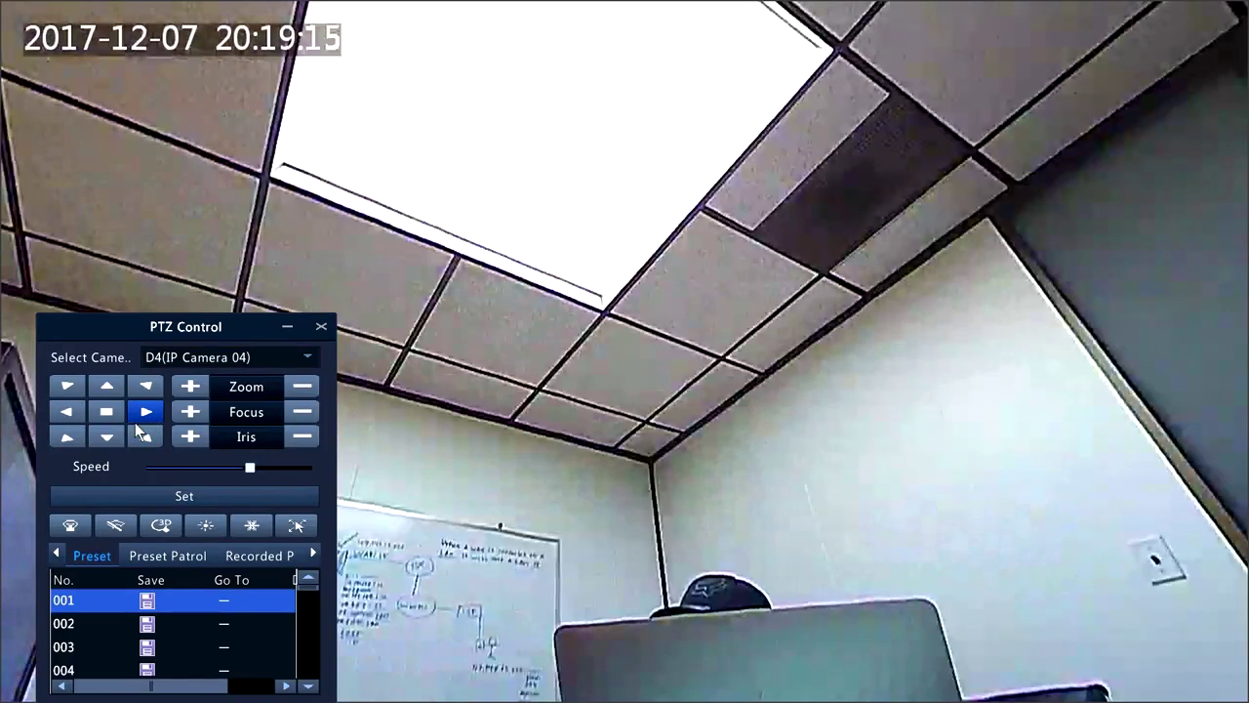
pyautogui.click(107, 440)
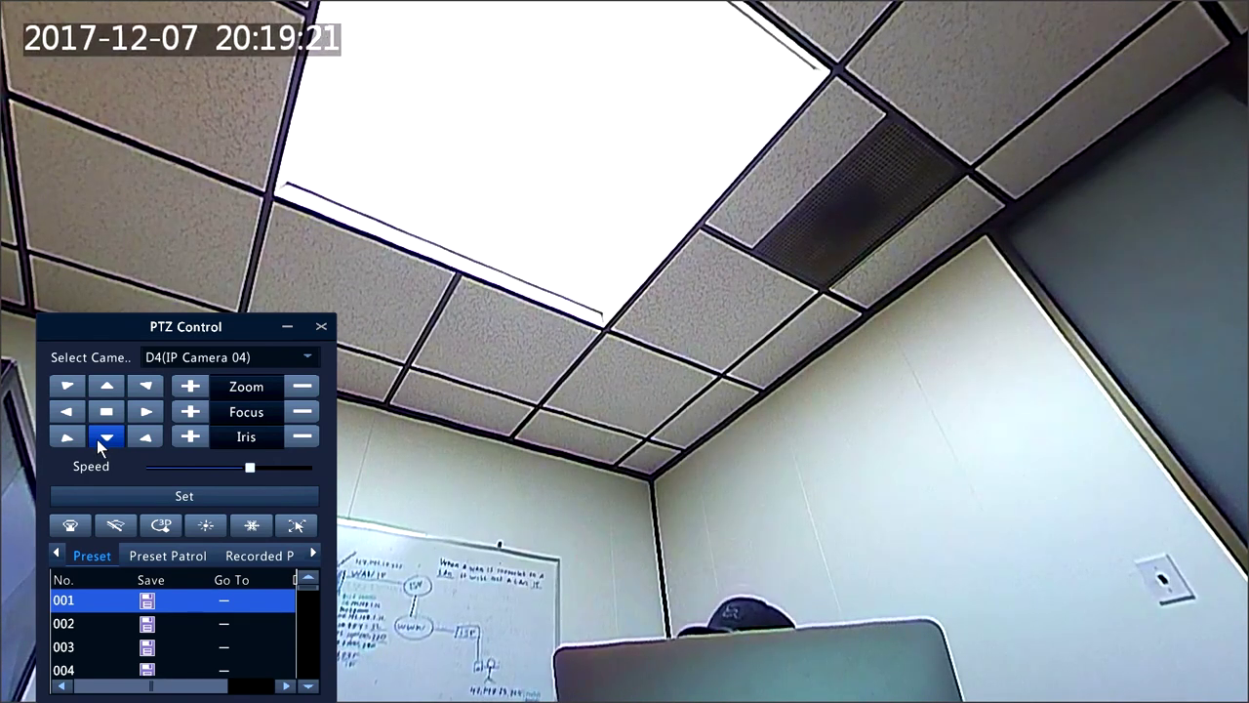
pyautogui.click(183, 440)
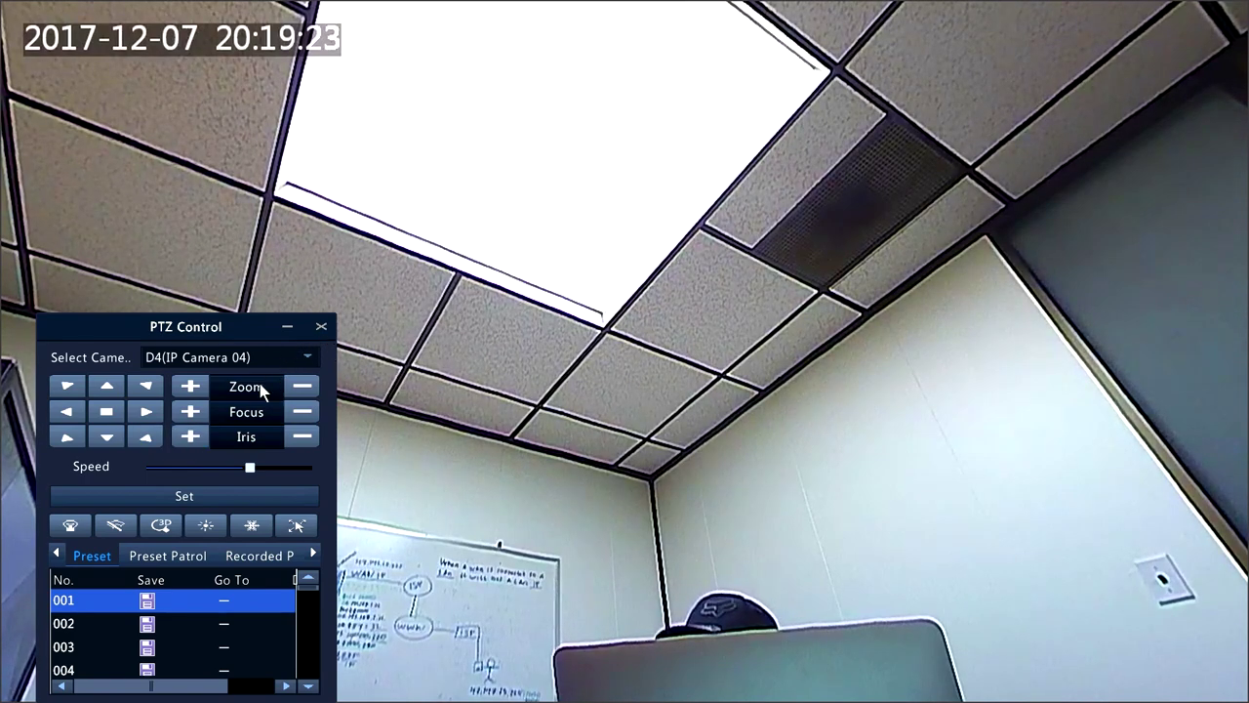
pyautogui.click(65, 414)
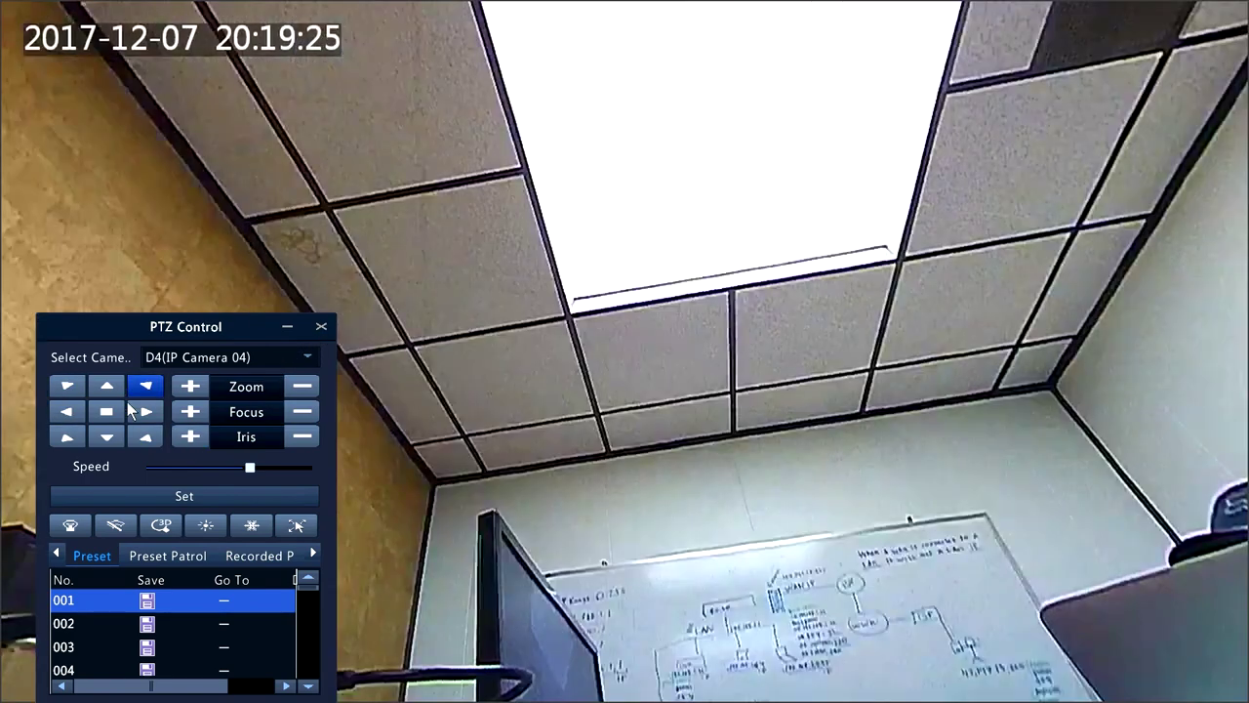
pyautogui.click(326, 329)
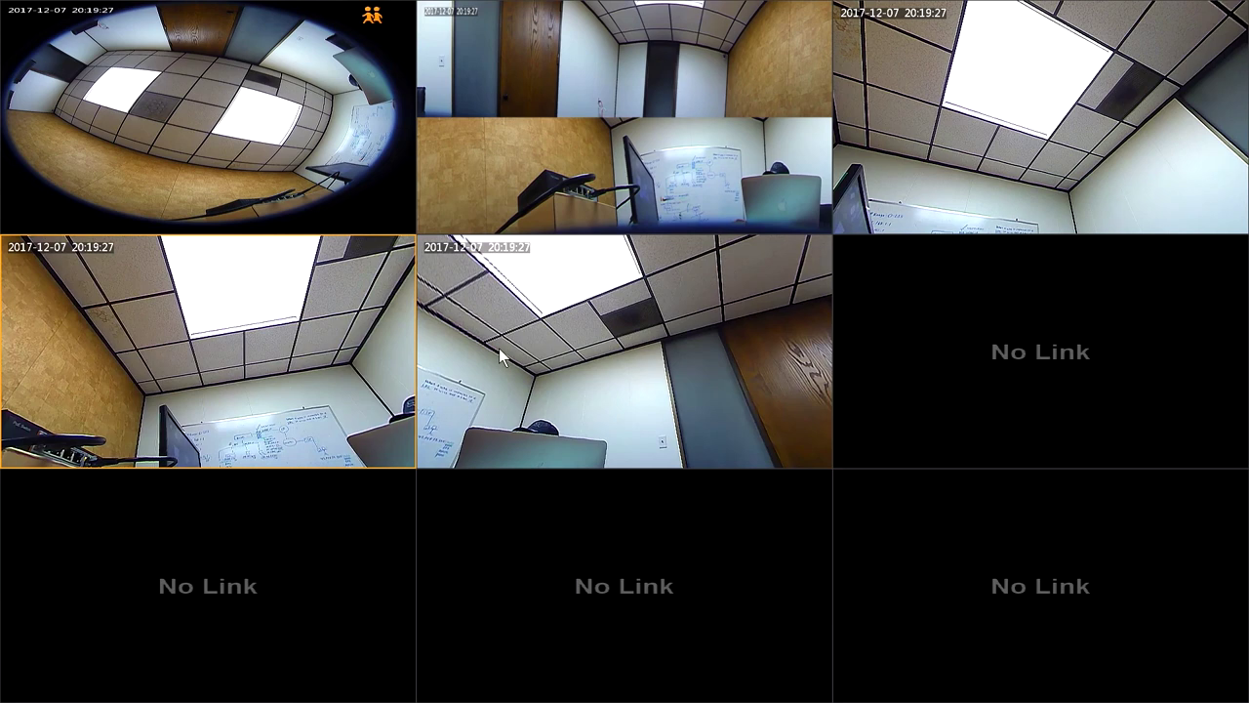